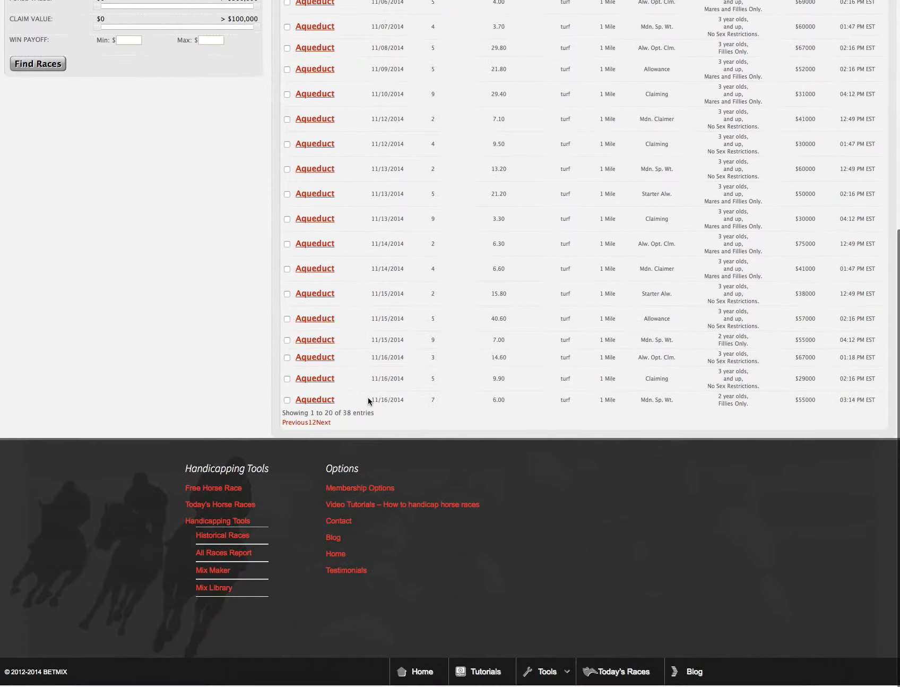
Set the race results list to show 60 entries per page
{"action": "scroll", "coordinate": [377, 388], "scroll_direction": "up", "scroll_amount": 2}
{"action": "scroll", "coordinate": [353, 419], "scroll_direction": "up", "scroll_amount": 4}
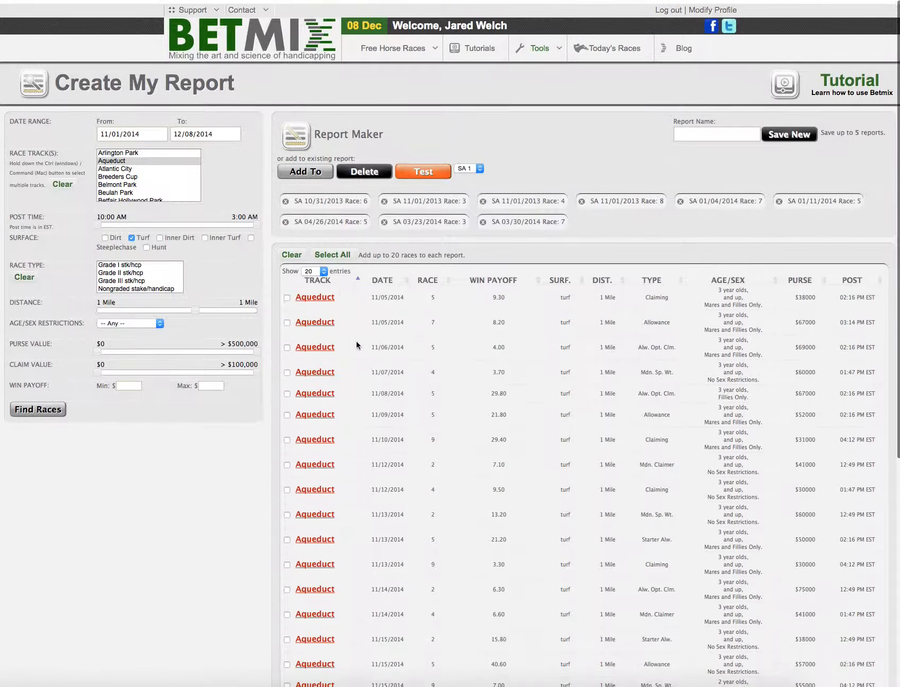
{"action": "left_click", "coordinate": [316, 266]}
{"action": "left_click", "coordinate": [313, 275]}
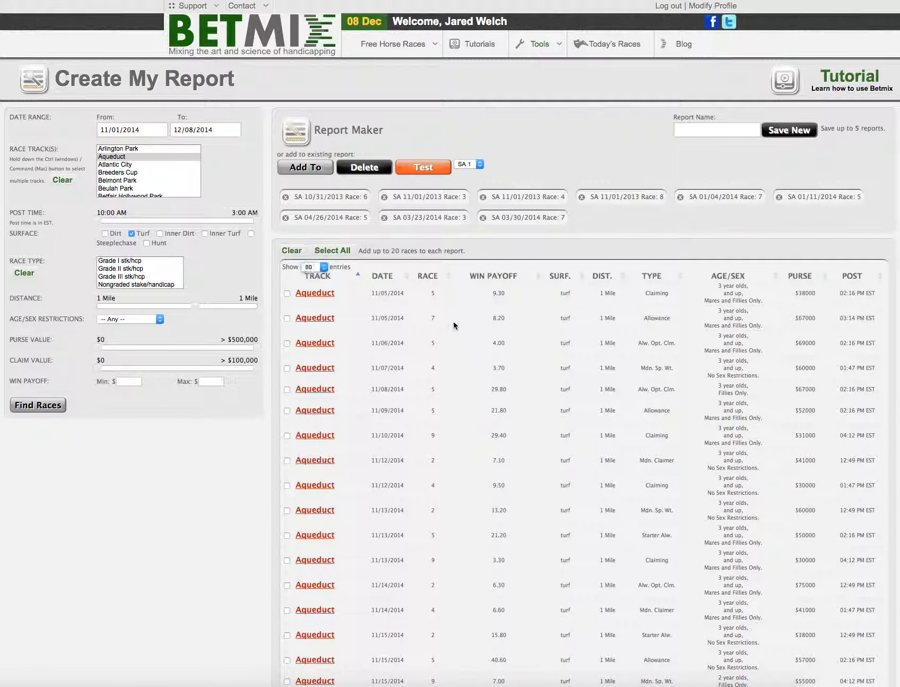
Look through the full list of Aqueduct one-mile turf races, checking their dates, types and age/sex conditions
{"action": "scroll", "coordinate": [446, 327], "scroll_direction": "down", "scroll_amount": 10}
{"action": "scroll", "coordinate": [444, 333], "scroll_direction": "up", "scroll_amount": 7}
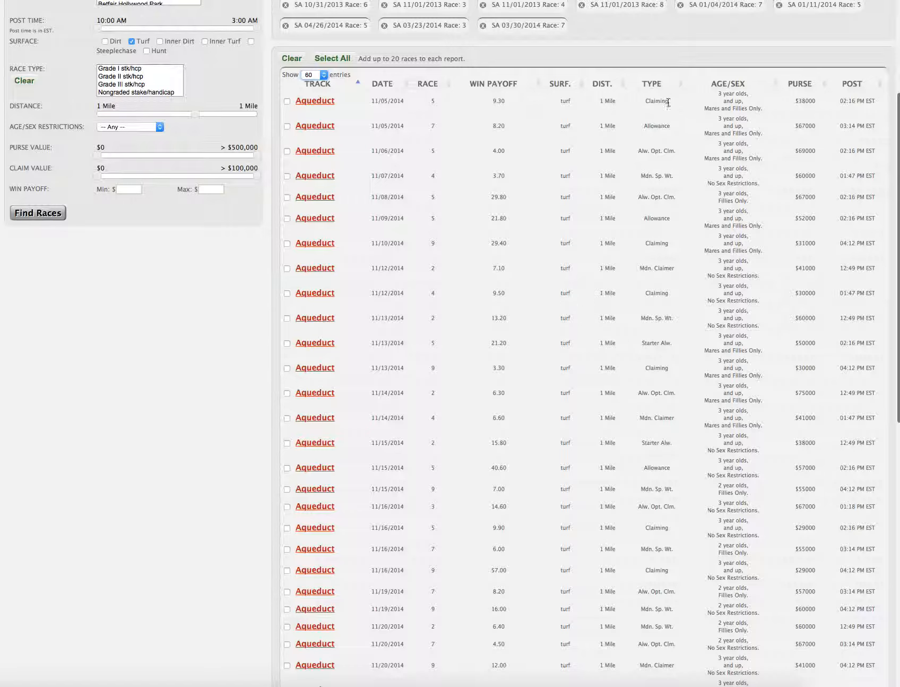
{"action": "scroll", "coordinate": [672, 250], "scroll_direction": "down", "scroll_amount": 1}
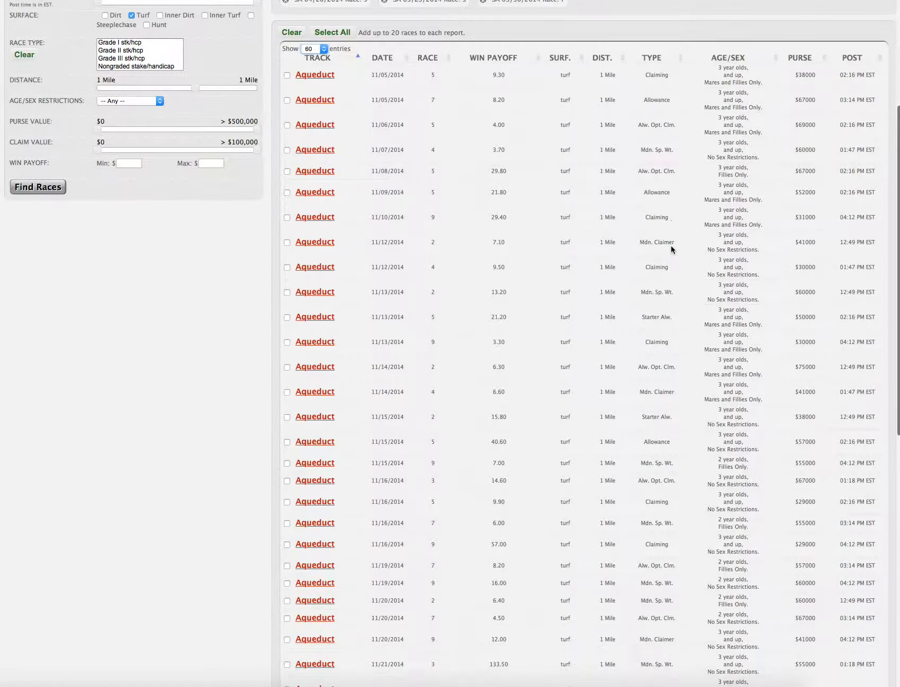
{"action": "scroll", "coordinate": [662, 505], "scroll_direction": "down", "scroll_amount": 12}
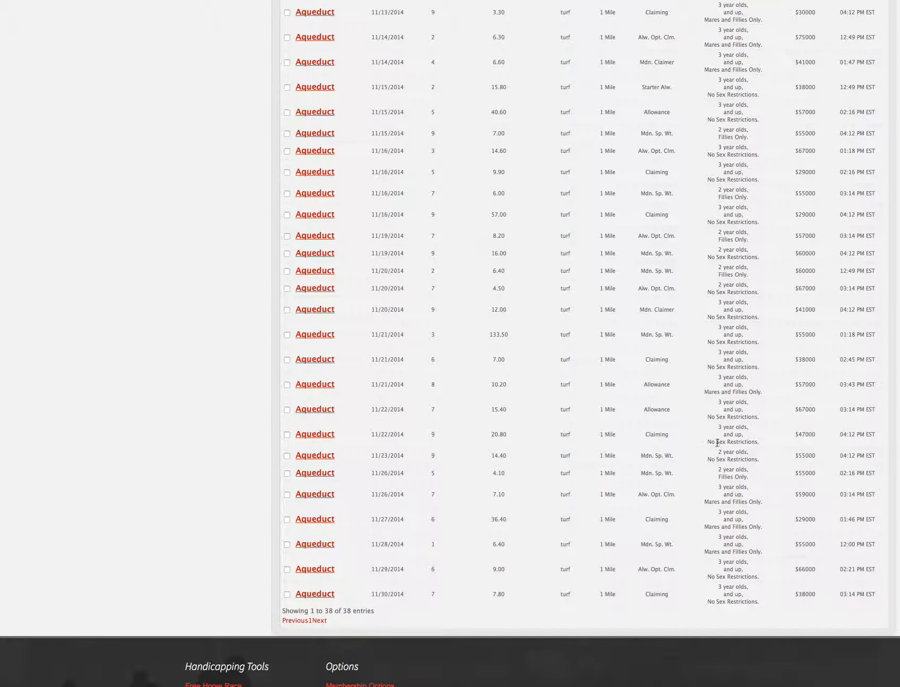
{"action": "scroll", "coordinate": [716, 441], "scroll_direction": "up", "scroll_amount": 10}
{"action": "scroll", "coordinate": [728, 409], "scroll_direction": "up", "scroll_amount": 10}
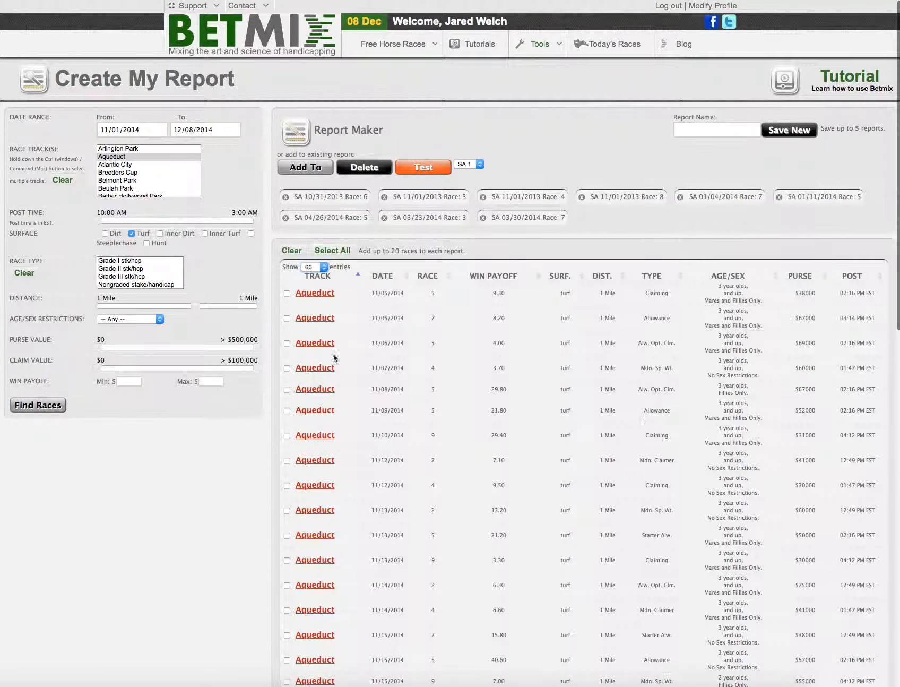
{"action": "scroll", "coordinate": [387, 301], "scroll_direction": "down", "scroll_amount": 12}
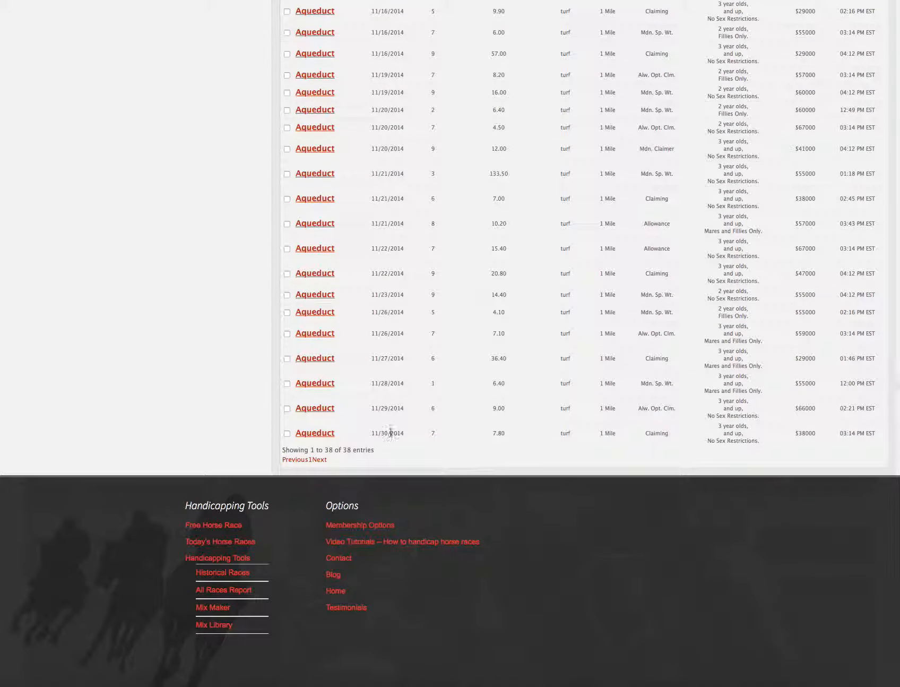
{"action": "scroll", "coordinate": [389, 435], "scroll_direction": "up", "scroll_amount": 20}
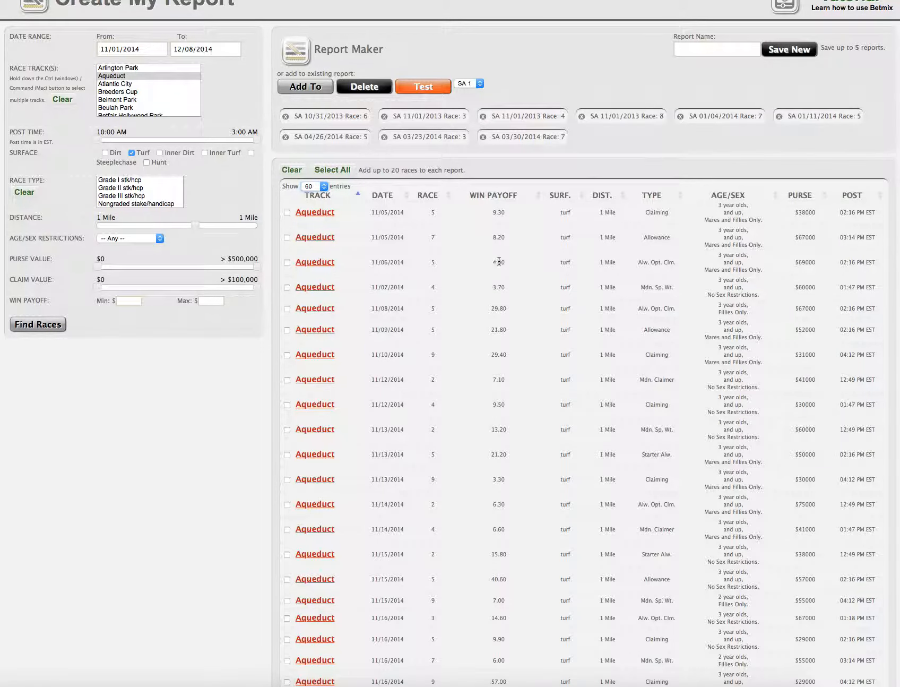
Select the claiming races on 11/30, 11/27, 11/22 and 11/21/2014, plus races 9 and 5 on 11/16/2014
{"action": "scroll", "coordinate": [423, 275], "scroll_direction": "down", "scroll_amount": 10}
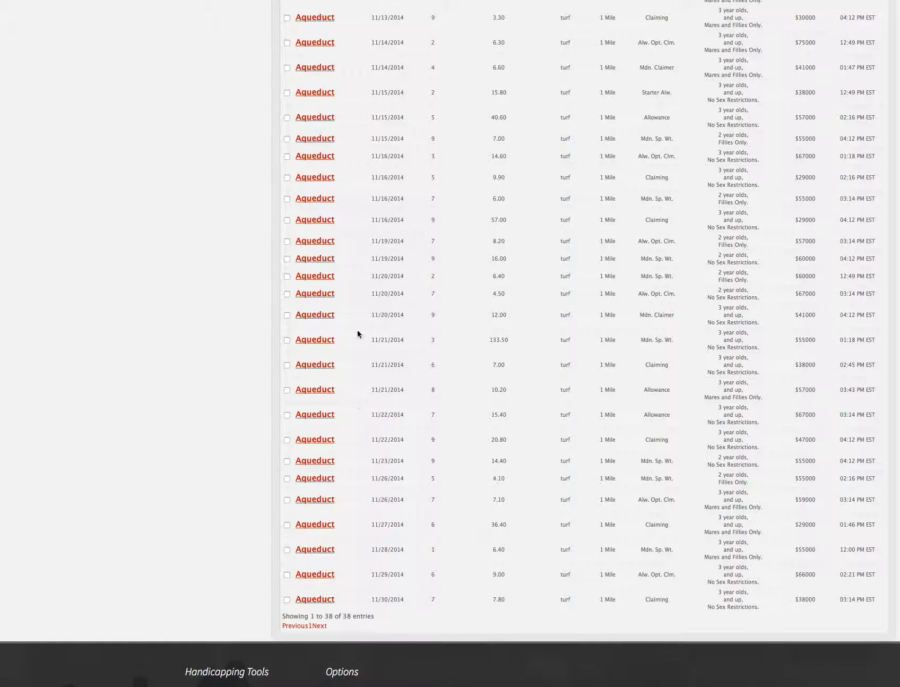
{"action": "left_click", "coordinate": [286, 600]}
{"action": "left_click", "coordinate": [287, 364]}
{"action": "scroll", "coordinate": [426, 374], "scroll_direction": "up", "scroll_amount": 3}
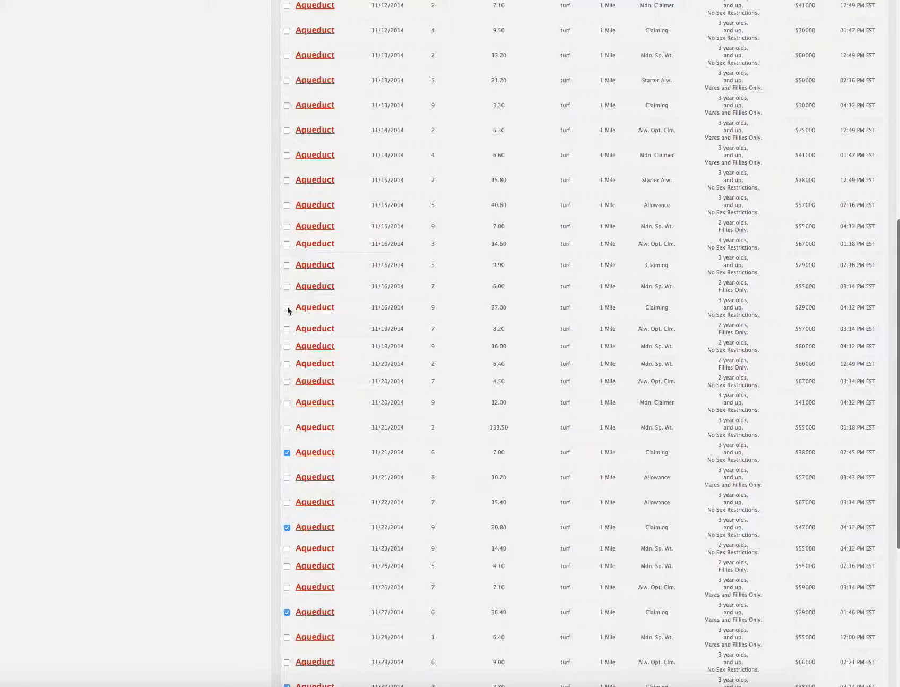
{"action": "left_click", "coordinate": [287, 306]}
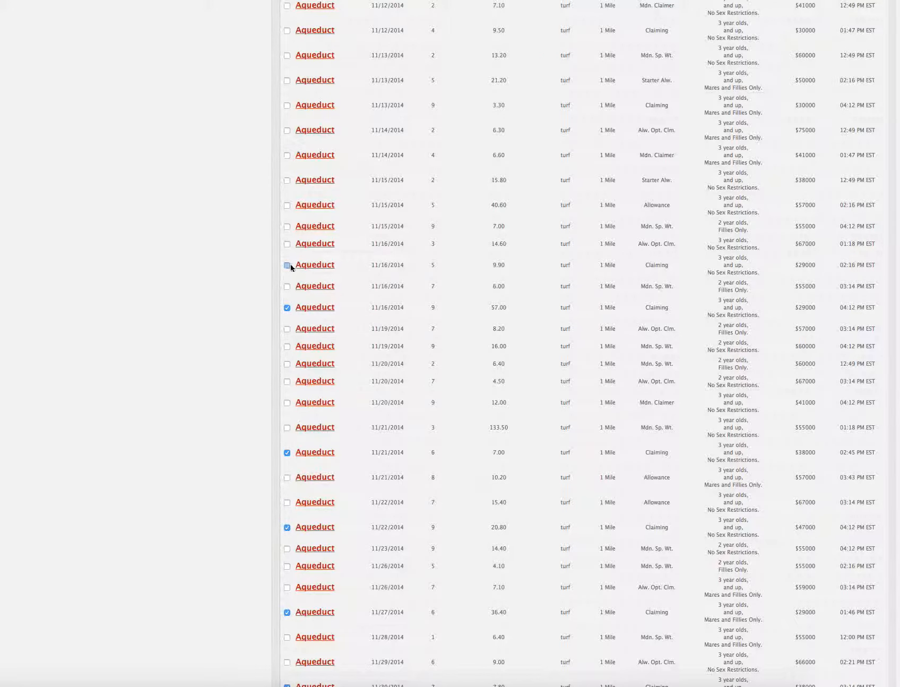
Select the claiming races on 11/13 (race 9), 11/12 (race 4), 11/10 (race 9) and 11/05/2014 (race 5)
{"action": "scroll", "coordinate": [430, 282], "scroll_direction": "up", "scroll_amount": 3}
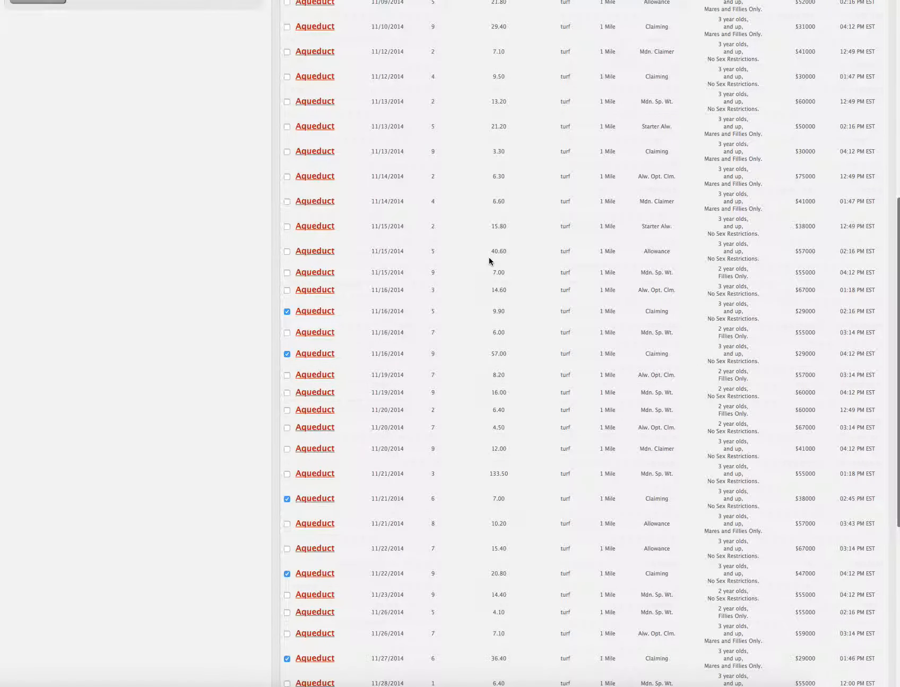
{"action": "left_click", "coordinate": [287, 203]}
{"action": "scroll", "coordinate": [351, 223], "scroll_direction": "up", "scroll_amount": 2}
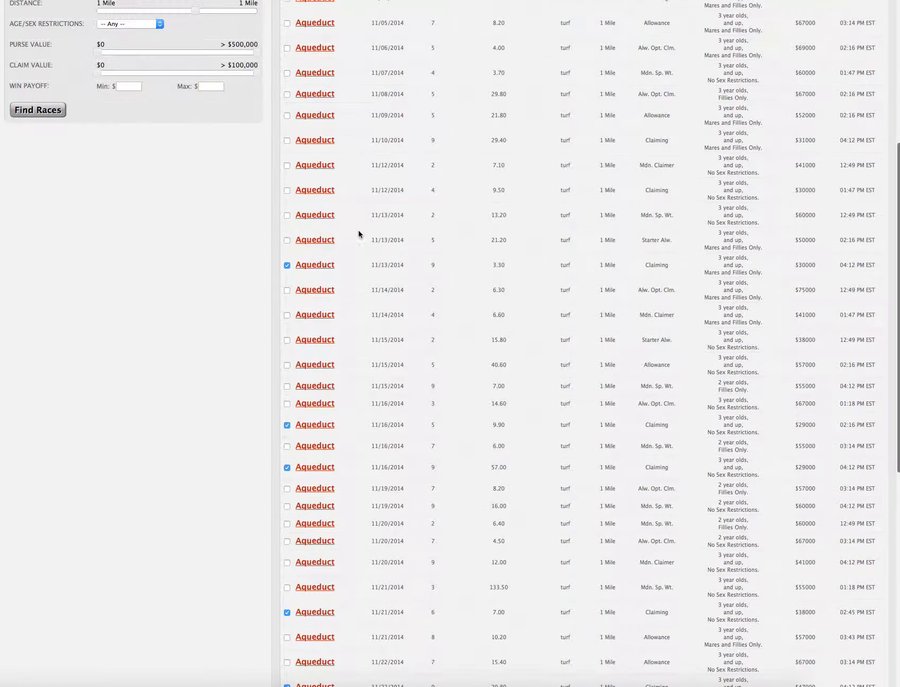
{"action": "left_click", "coordinate": [287, 190]}
{"action": "scroll", "coordinate": [286, 189], "scroll_direction": "up", "scroll_amount": 2}
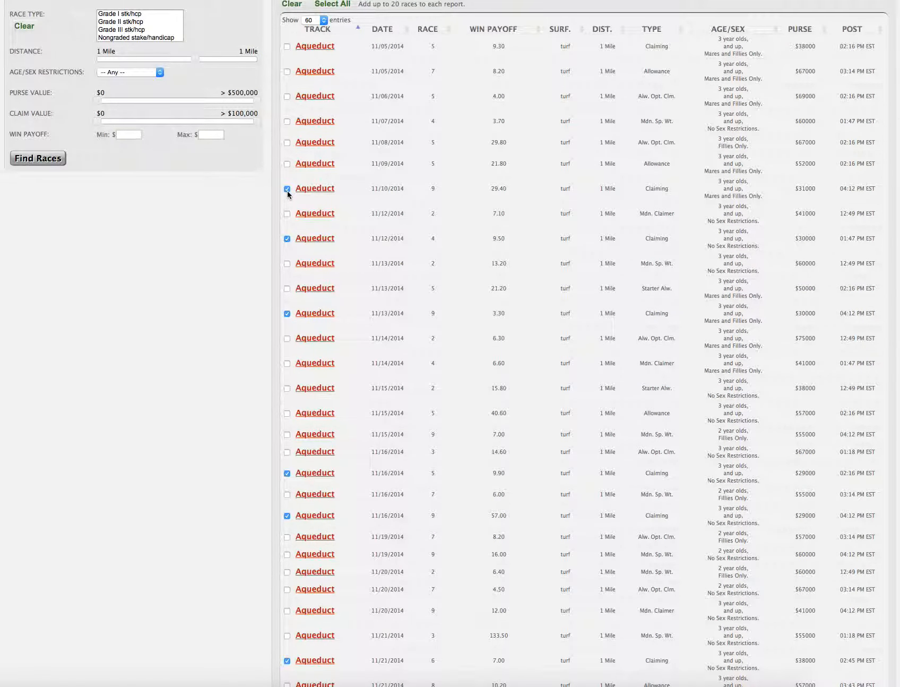
{"action": "left_click", "coordinate": [287, 190]}
{"action": "scroll", "coordinate": [658, 238], "scroll_direction": "up", "scroll_amount": 2}
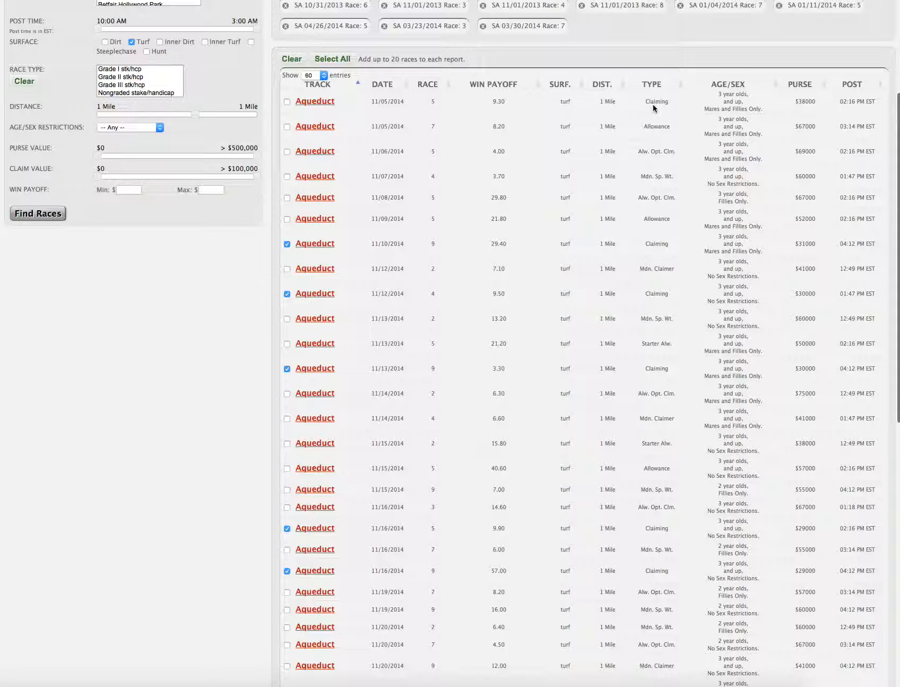
{"action": "left_click", "coordinate": [287, 102]}
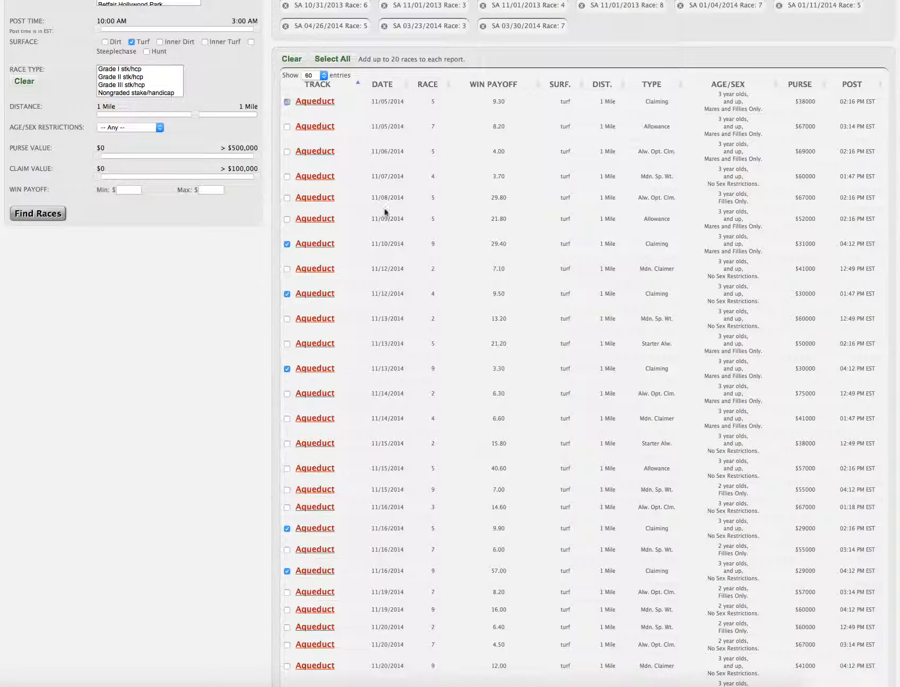
Save the selected races as a new report named "AQU Turf 1 Mile Claim" and dismiss the confirmation
{"action": "scroll", "coordinate": [309, 365], "scroll_direction": "down", "scroll_amount": 9}
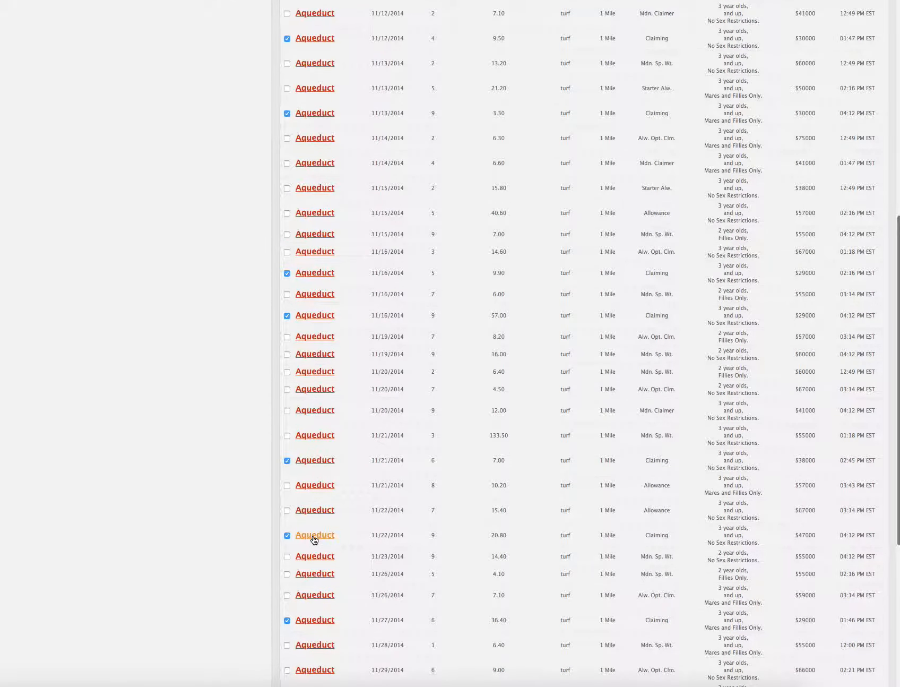
{"action": "scroll", "coordinate": [315, 539], "scroll_direction": "down", "scroll_amount": 3}
{"action": "scroll", "coordinate": [333, 532], "scroll_direction": "up", "scroll_amount": 20}
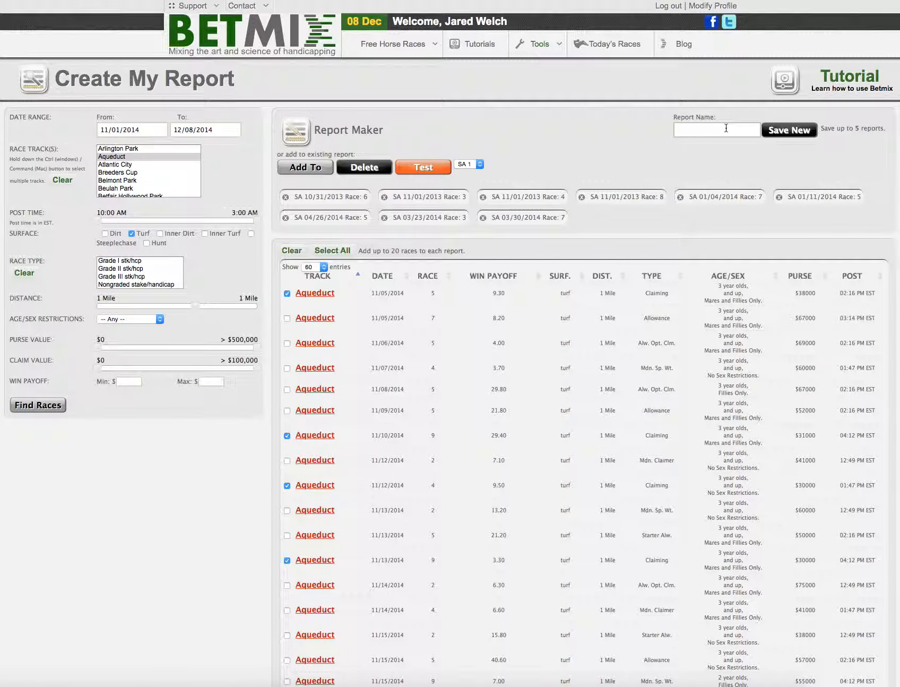
{"action": "type", "text": "AWU"}
{"action": "type", "text": "Turf"}
{"action": "type", "text": "1 Mile Claim"}
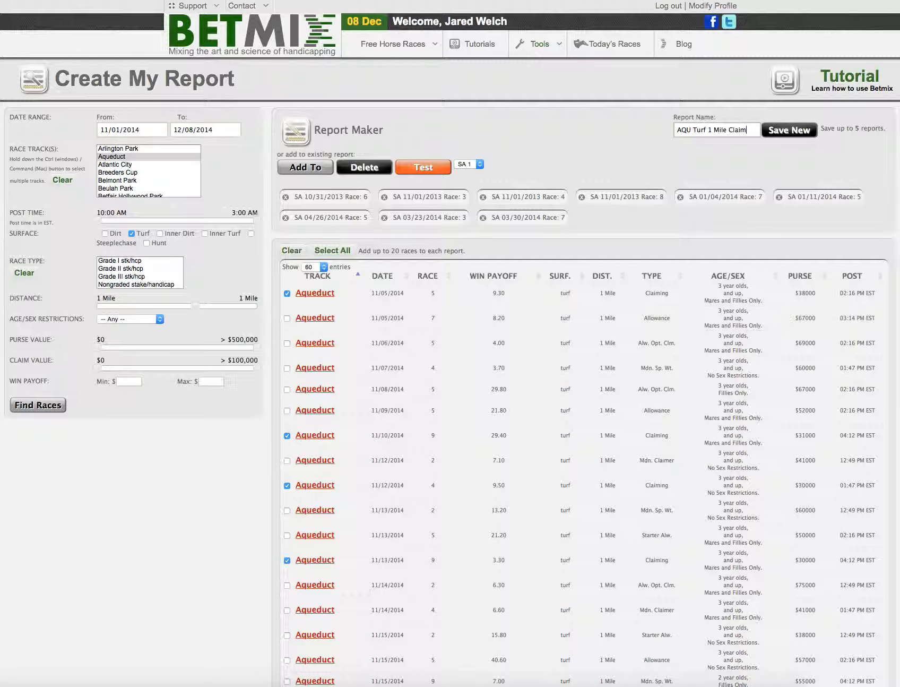
{"action": "left_click", "coordinate": [785, 131]}
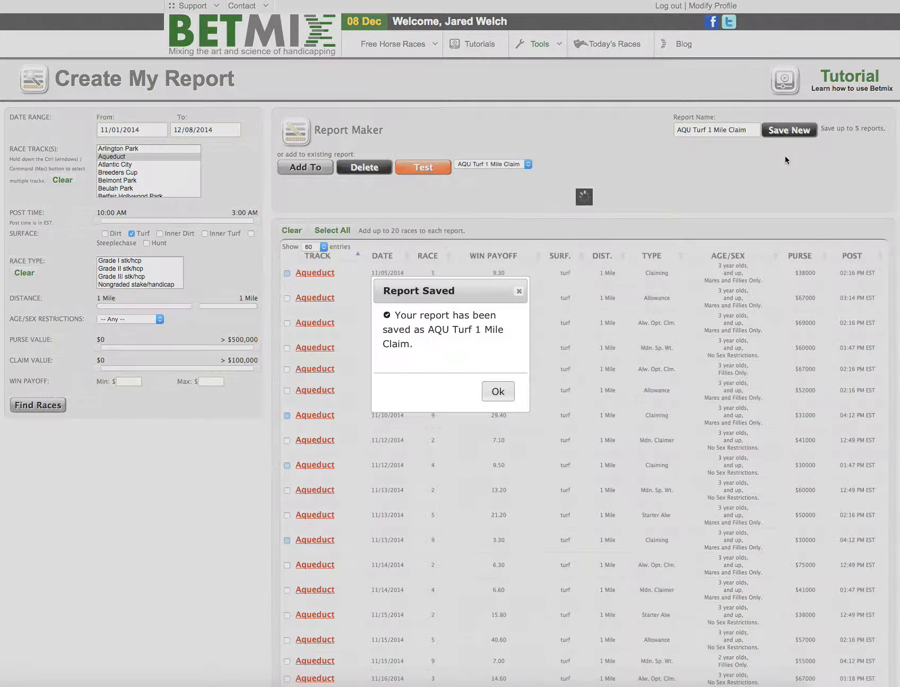
{"action": "left_click", "coordinate": [498, 397]}
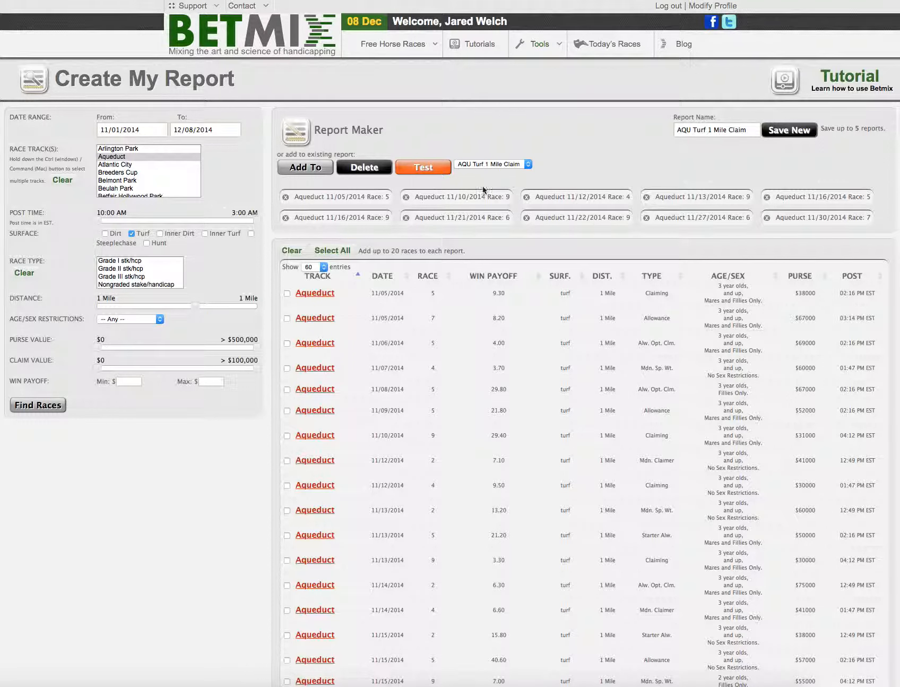
Choose AQU Turf 1 Mile Claim from the saved reports and open it for testing
{"action": "mouse_move", "coordinate": [537, 45]}
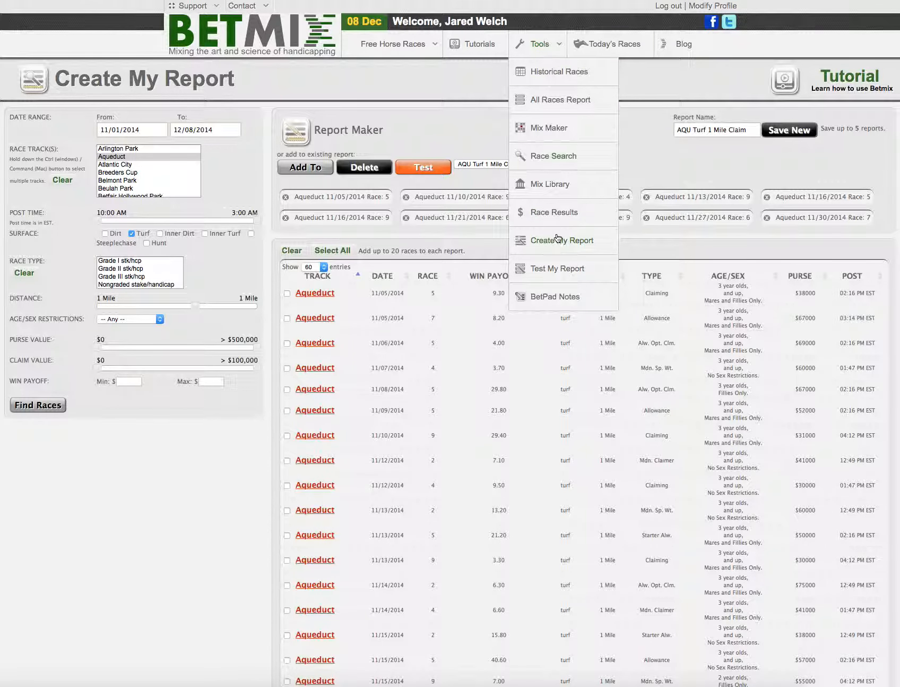
{"action": "left_click", "coordinate": [522, 165]}
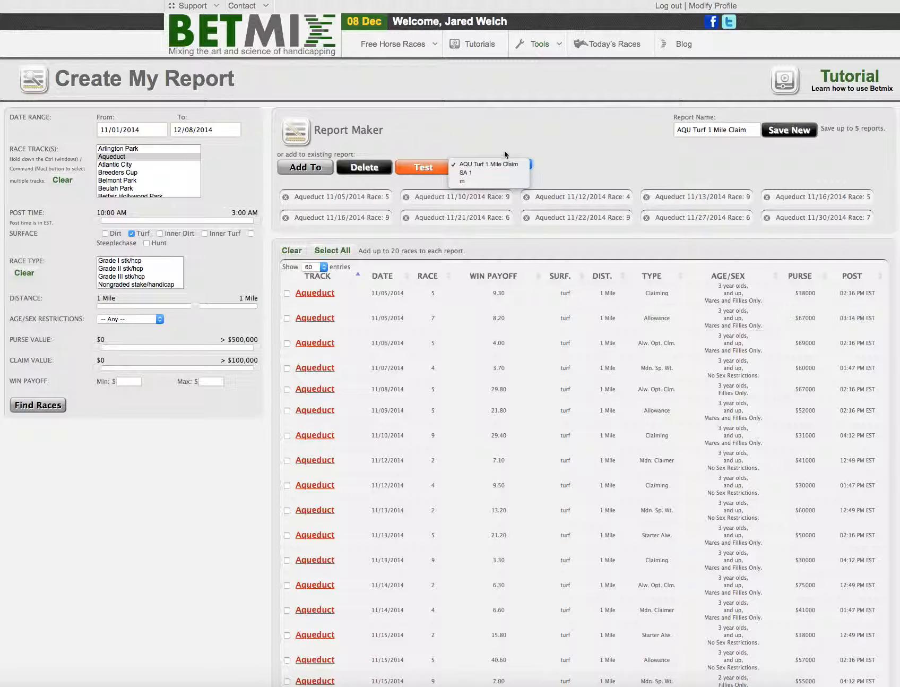
{"action": "left_click", "coordinate": [518, 164]}
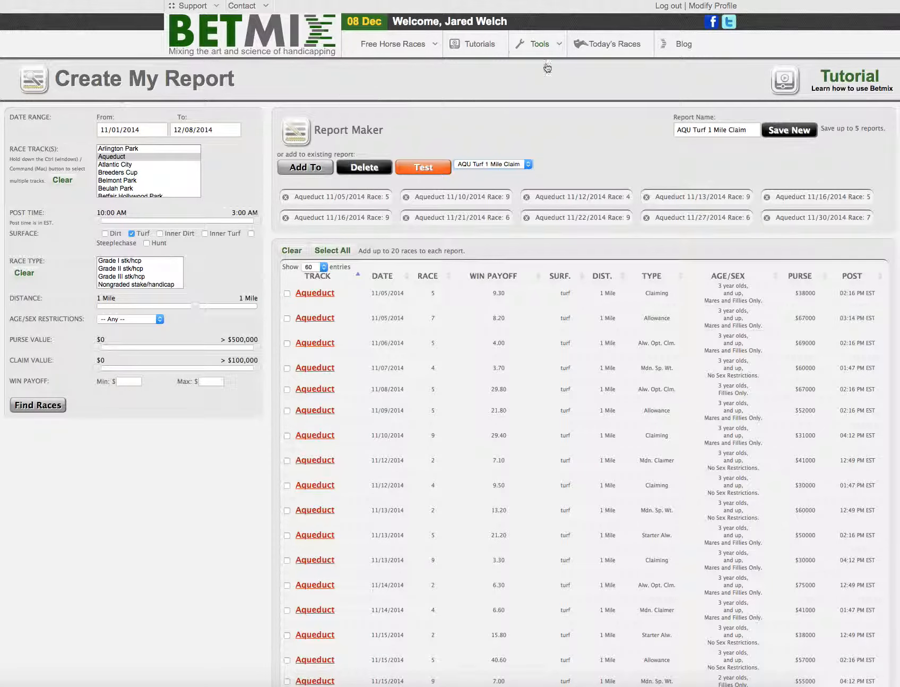
{"action": "left_click", "coordinate": [425, 168]}
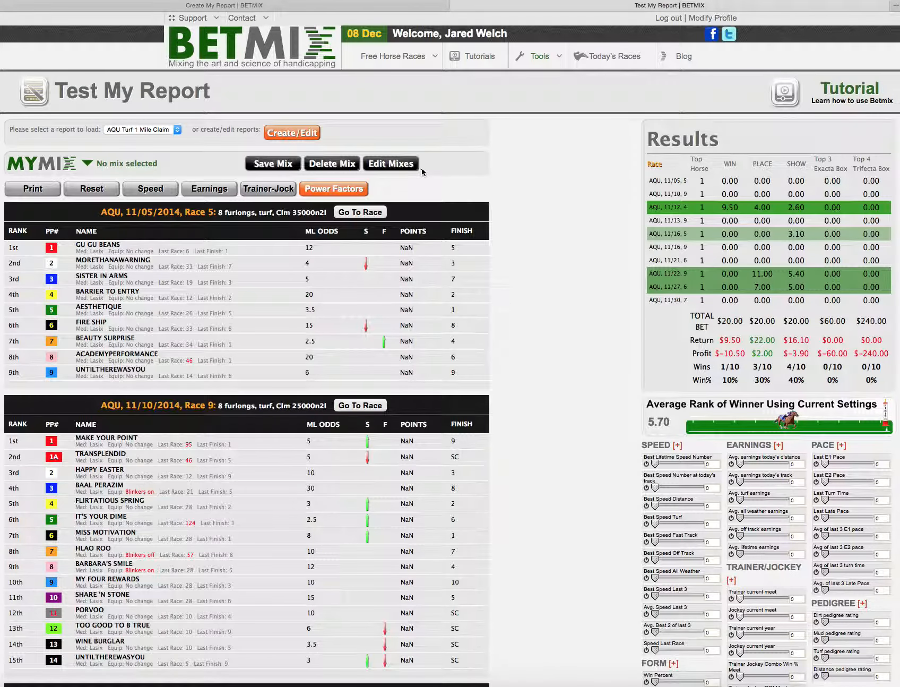
Examine the report's race rankings, the Results table with its exacta and trifecta columns, and the power factor sliders
{"action": "scroll", "coordinate": [287, 287], "scroll_direction": "down", "scroll_amount": 10}
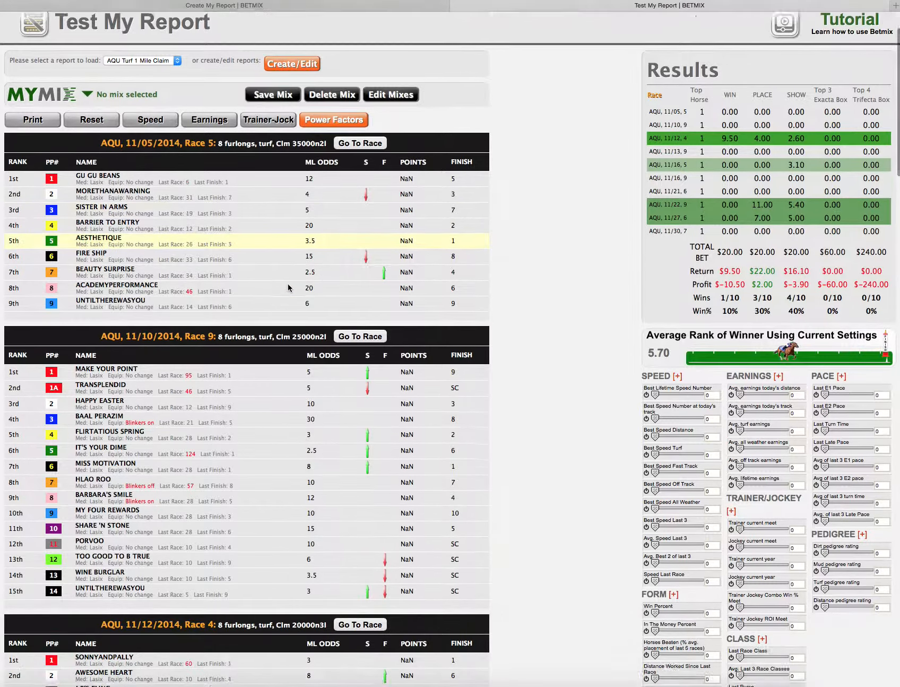
{"action": "scroll", "coordinate": [285, 289], "scroll_direction": "down", "scroll_amount": 20}
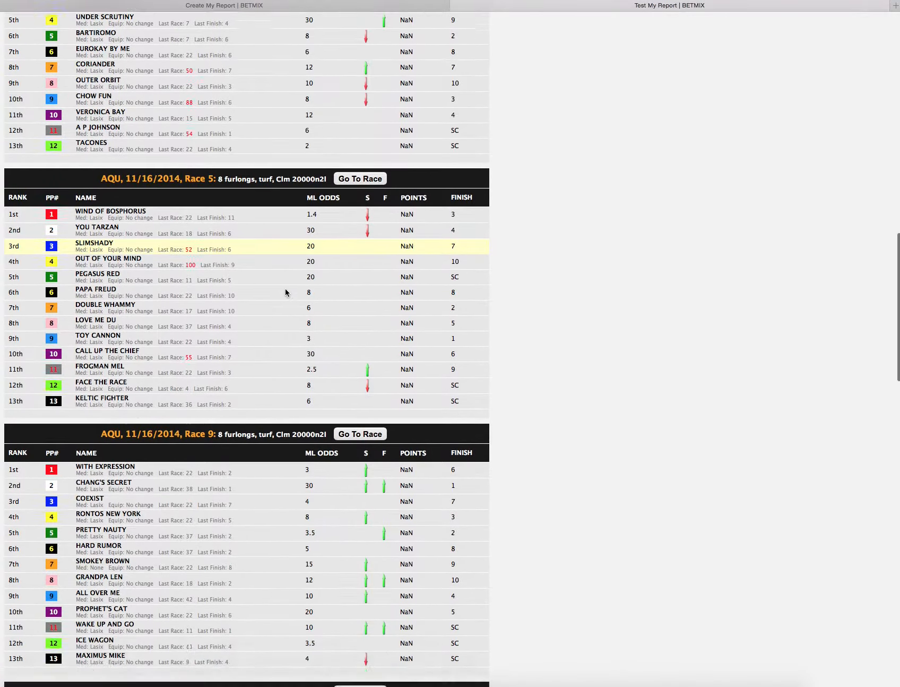
{"action": "scroll", "coordinate": [285, 291], "scroll_direction": "up", "scroll_amount": 20}
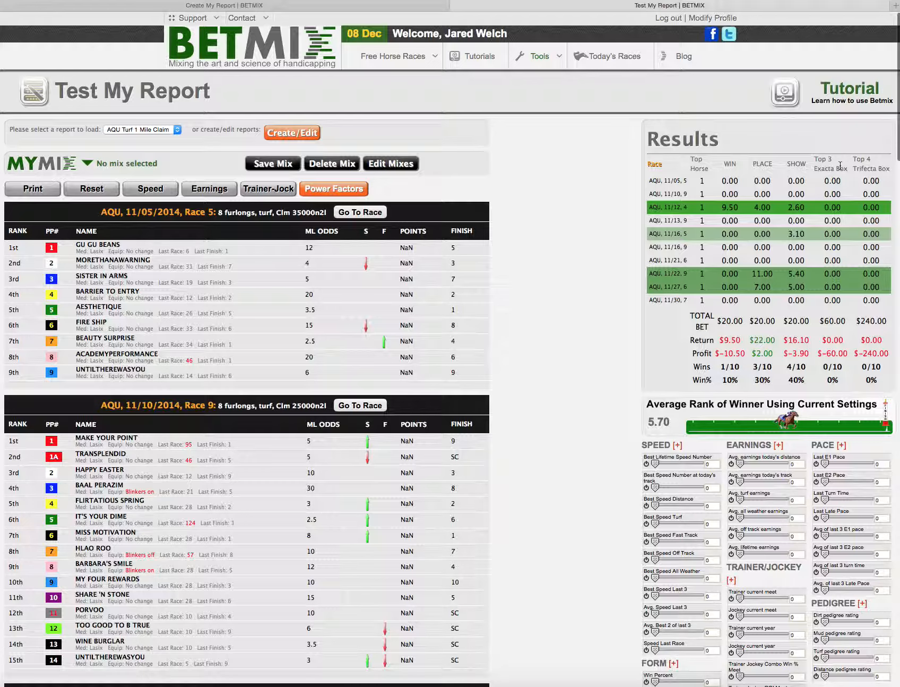
{"action": "double_click", "coordinate": [871, 169]}
{"action": "scroll", "coordinate": [647, 349], "scroll_direction": "down", "scroll_amount": 1}
{"action": "scroll", "coordinate": [647, 349], "scroll_direction": "down", "scroll_amount": 5}
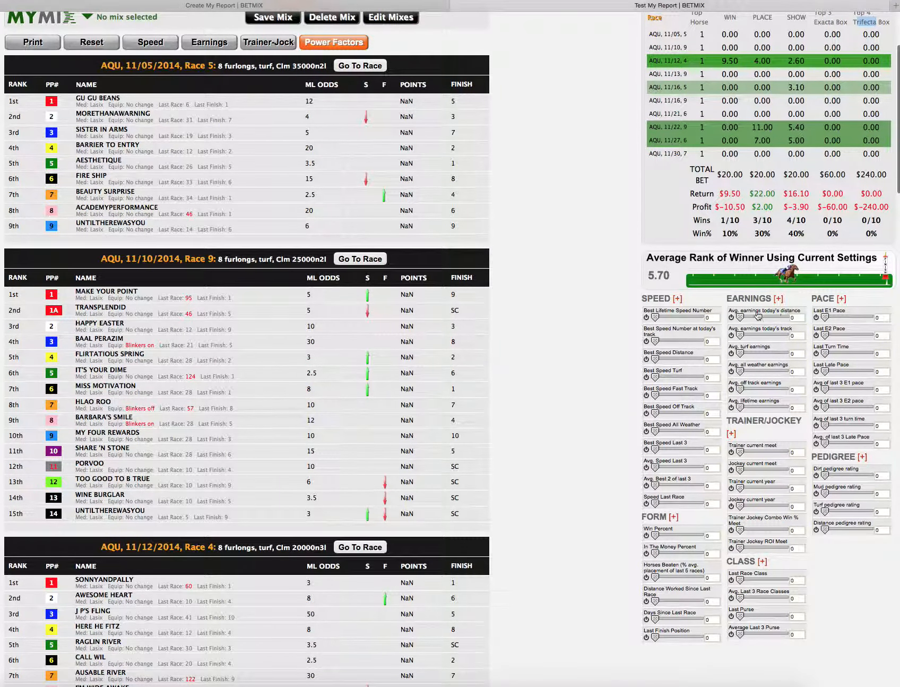
{"action": "scroll", "coordinate": [706, 360], "scroll_direction": "up", "scroll_amount": 1}
{"action": "scroll", "coordinate": [706, 361], "scroll_direction": "down", "scroll_amount": 3}
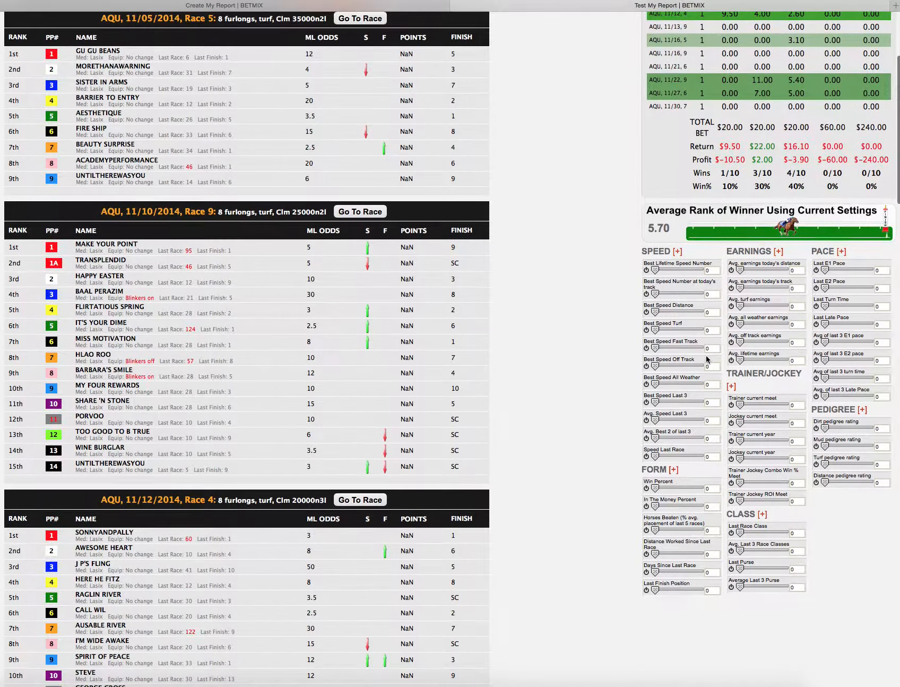
{"action": "scroll", "coordinate": [595, 307], "scroll_direction": "up", "scroll_amount": 7}
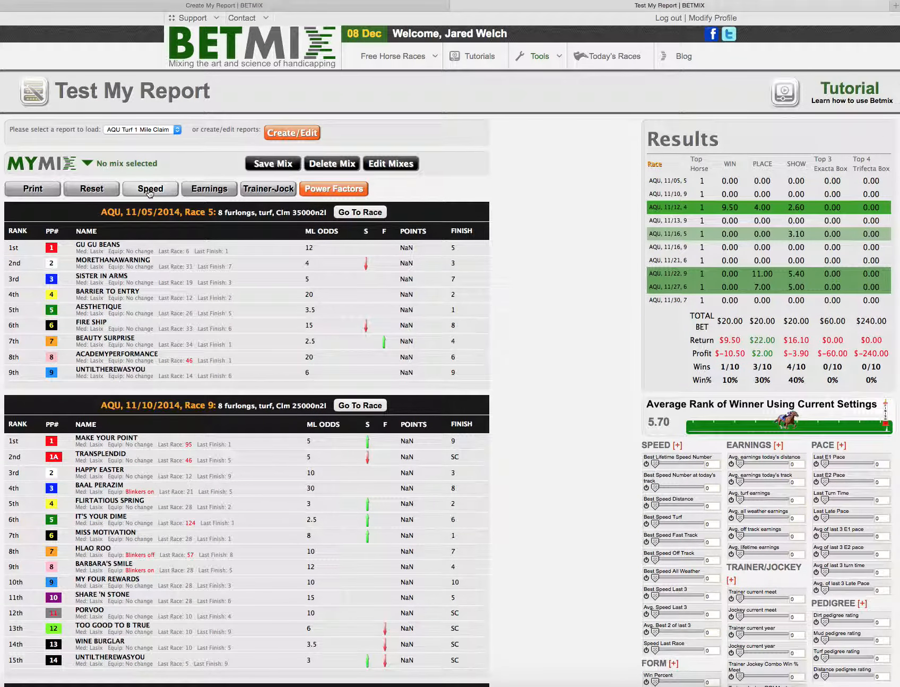
Test the report with the Speed preset, review its factor weights, and switch to the Earnings preset
{"action": "left_click", "coordinate": [150, 190]}
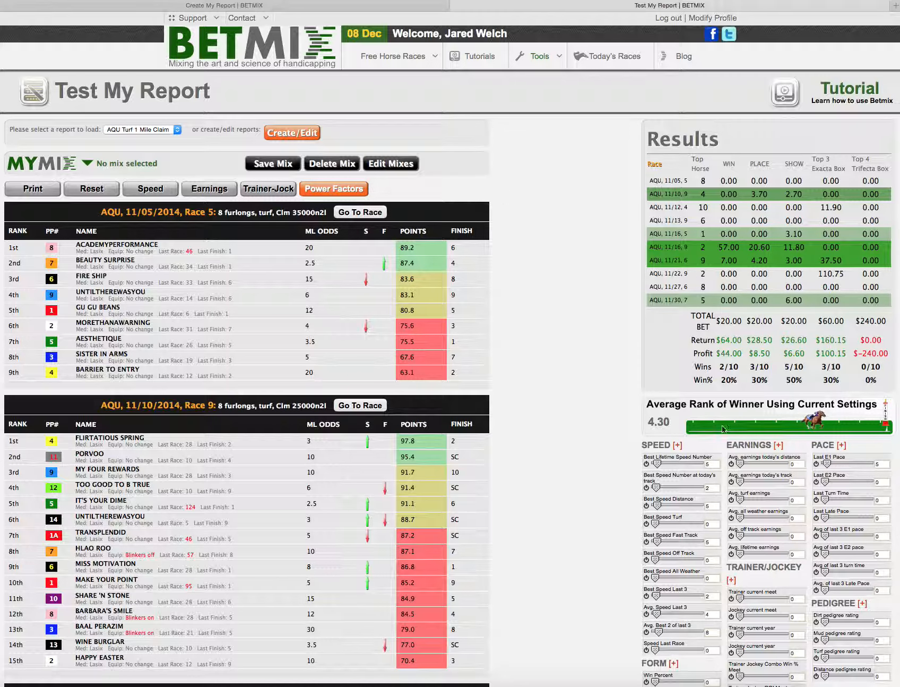
{"action": "scroll", "coordinate": [679, 518], "scroll_direction": "down", "scroll_amount": 3}
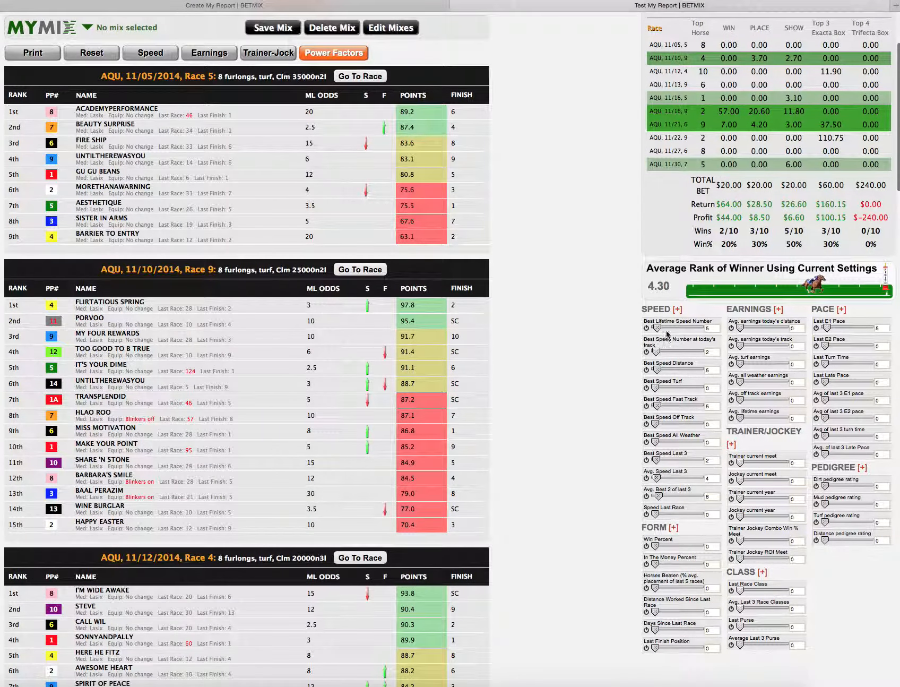
{"action": "scroll", "coordinate": [671, 351], "scroll_direction": "up", "scroll_amount": 1}
{"action": "scroll", "coordinate": [677, 408], "scroll_direction": "up", "scroll_amount": 2}
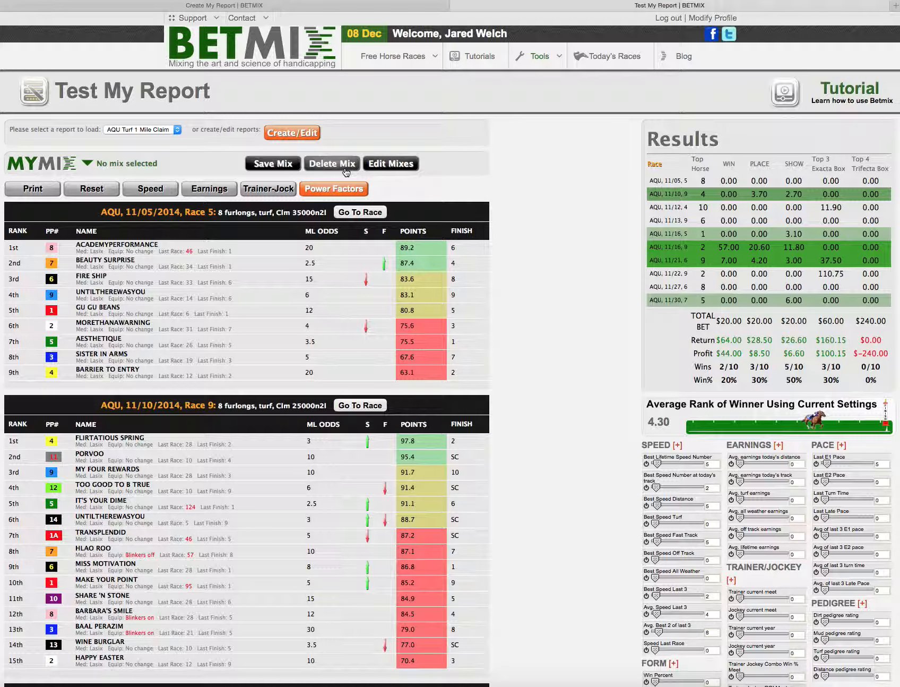
{"action": "left_click", "coordinate": [203, 192]}
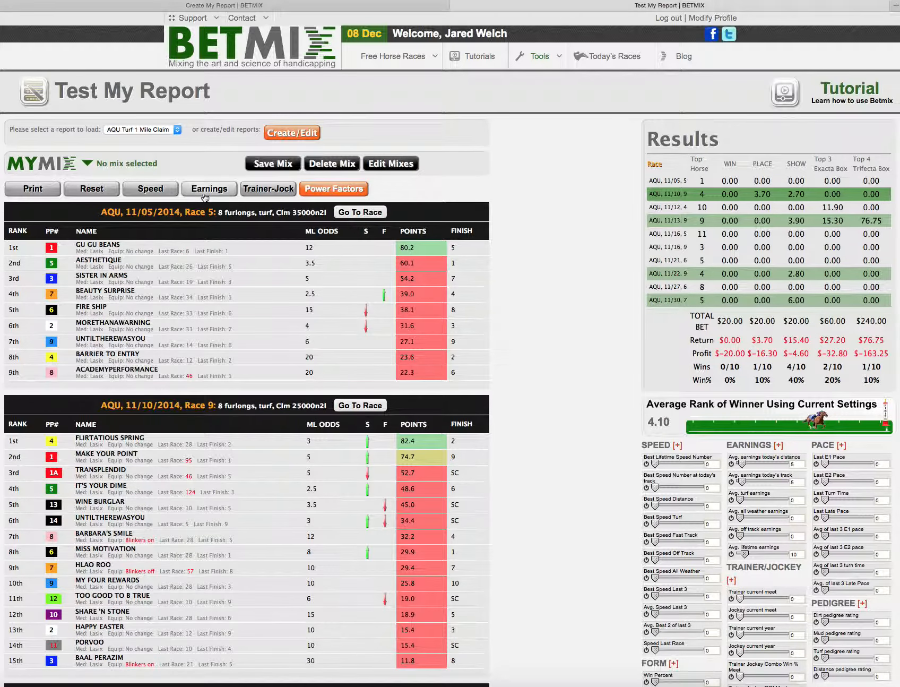
Test the report with the Trainer-Jock preset, and reset all factor weights to zero
{"action": "left_click", "coordinate": [273, 191]}
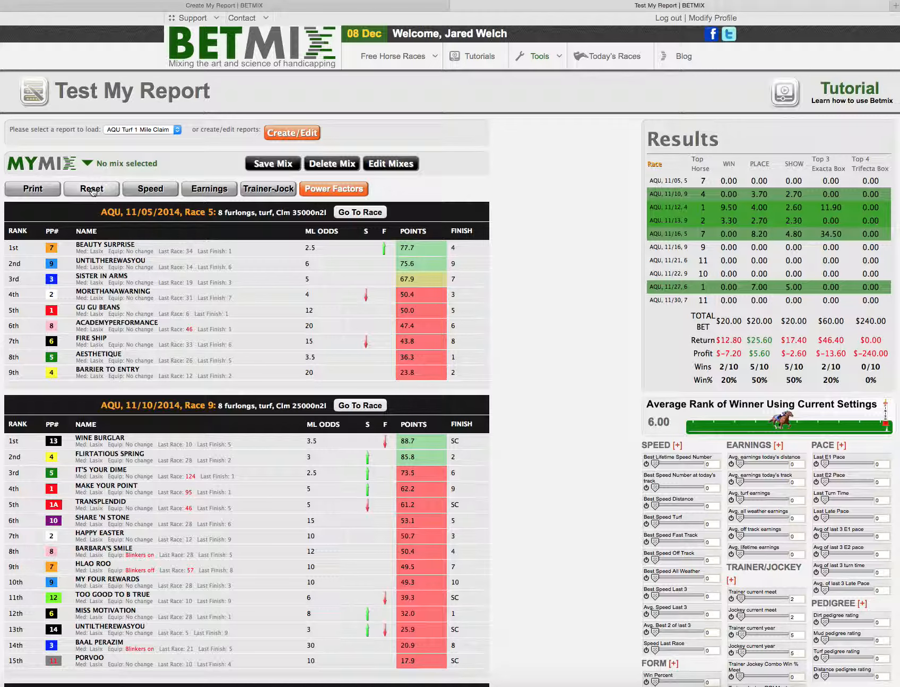
{"action": "left_click", "coordinate": [91, 189]}
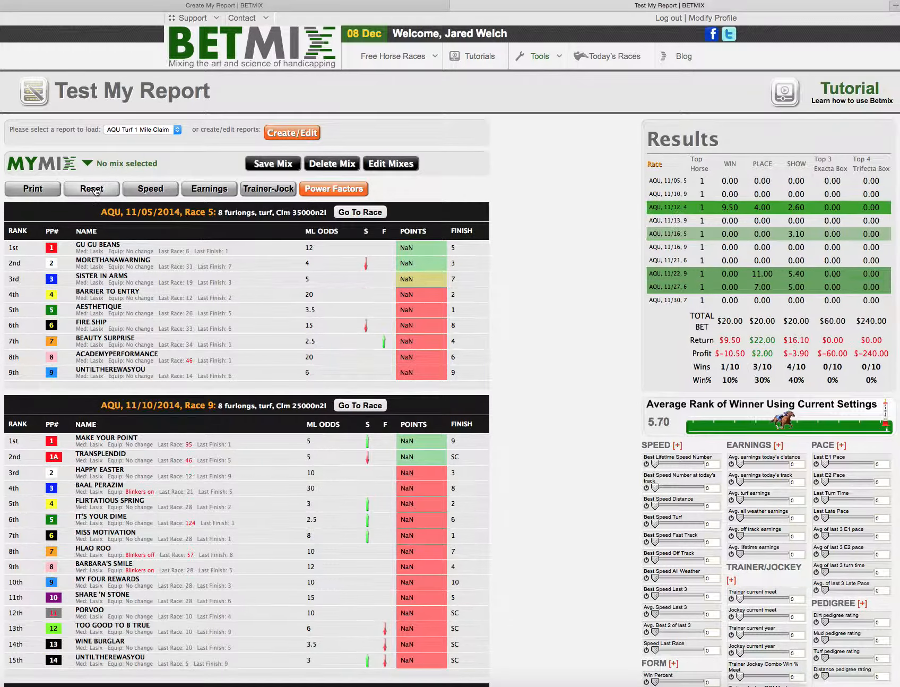
Try Best Lifetime Speed Number and other speed factors one at a time against the Results table, returning each weight to 0
{"action": "scroll", "coordinate": [605, 230], "scroll_direction": "down", "scroll_amount": 1}
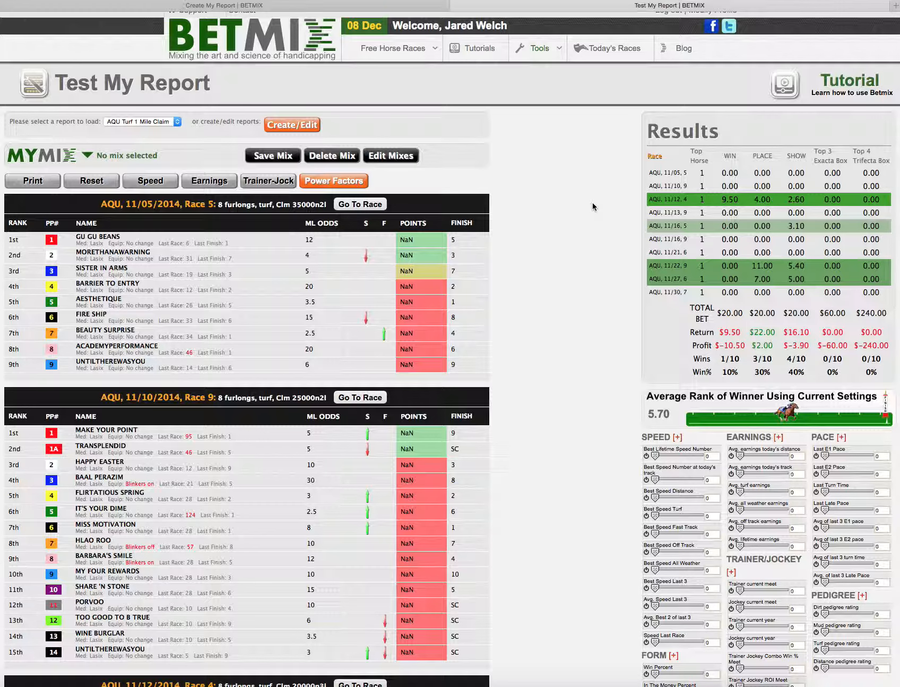
{"action": "scroll", "coordinate": [592, 203], "scroll_direction": "down", "scroll_amount": 5}
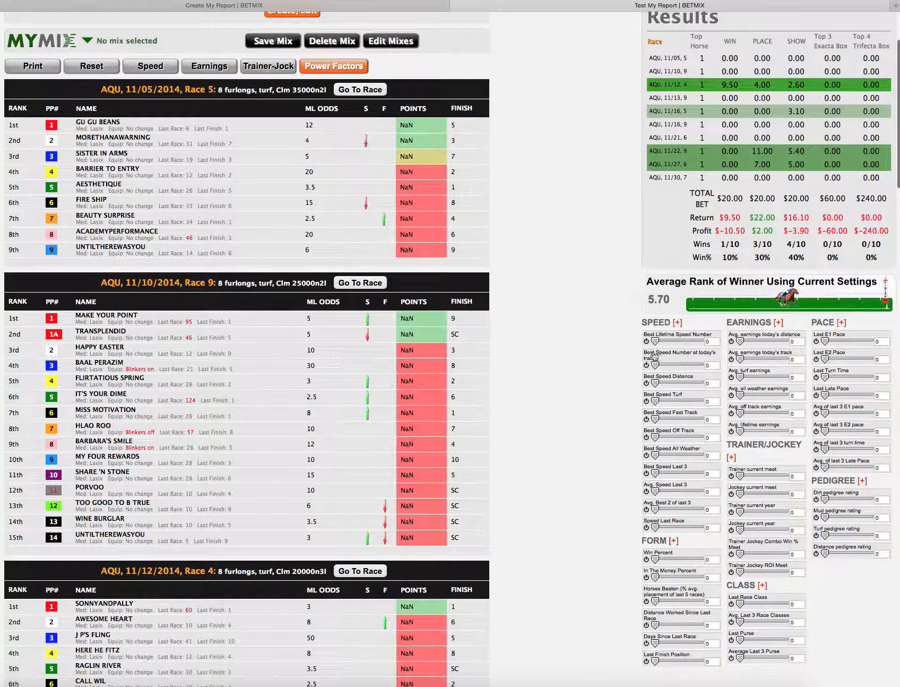
{"action": "mouse_move", "coordinate": [656, 342]}
{"action": "left_mouse_down"}
{"action": "mouse_move", "coordinate": [685, 340]}
{"action": "mouse_move", "coordinate": [651, 341]}
{"action": "mouse_move", "coordinate": [671, 342]}
{"action": "left_mouse_up"}
{"action": "double_click", "coordinate": [832, 230]}
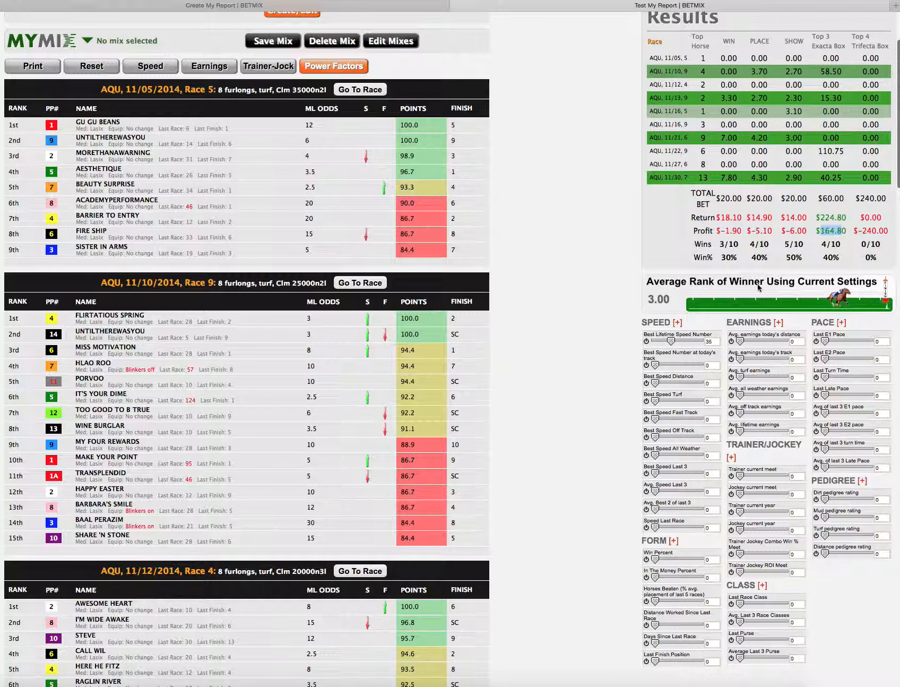
{"action": "left_click_drag", "start_coordinate": [674, 342], "coordinate": [655, 340]}
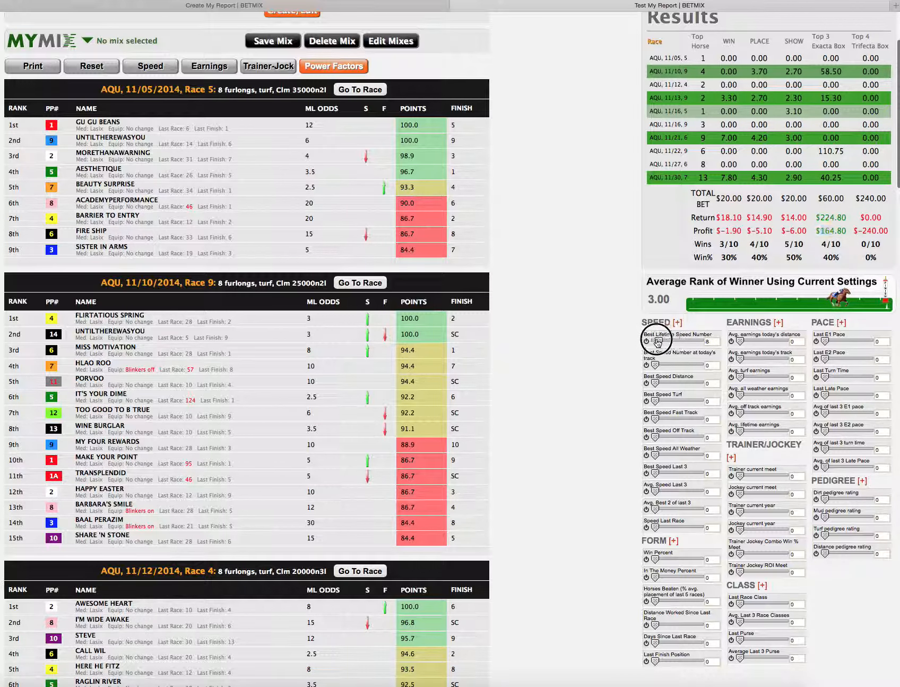
{"action": "left_click_drag", "start_coordinate": [653, 418], "coordinate": [632, 454]}
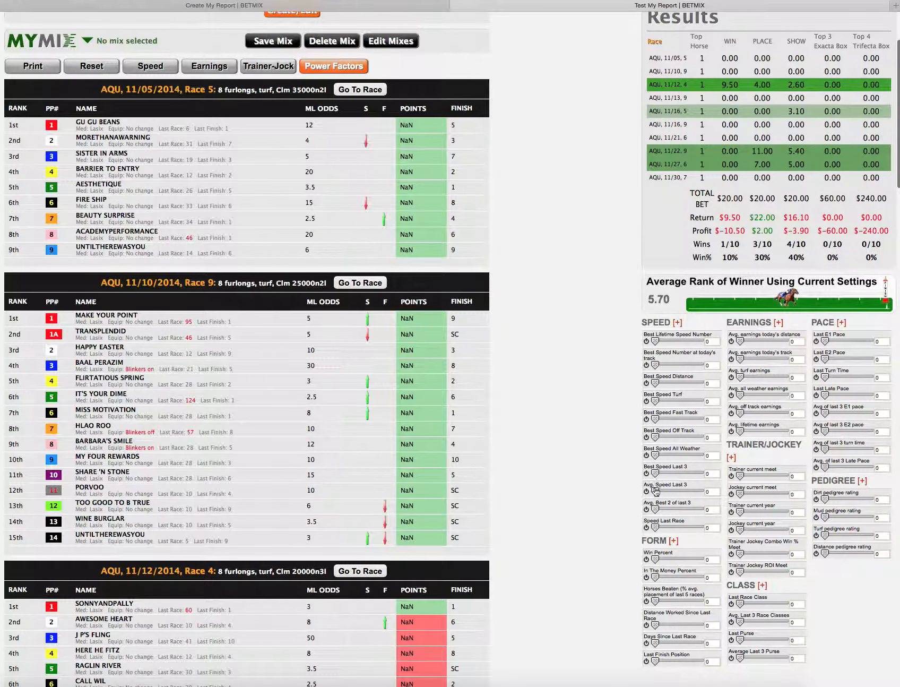
{"action": "mouse_move", "coordinate": [656, 492]}
{"action": "left_mouse_down"}
{"action": "mouse_move", "coordinate": [677, 491]}
{"action": "mouse_move", "coordinate": [646, 485]}
{"action": "left_mouse_up"}
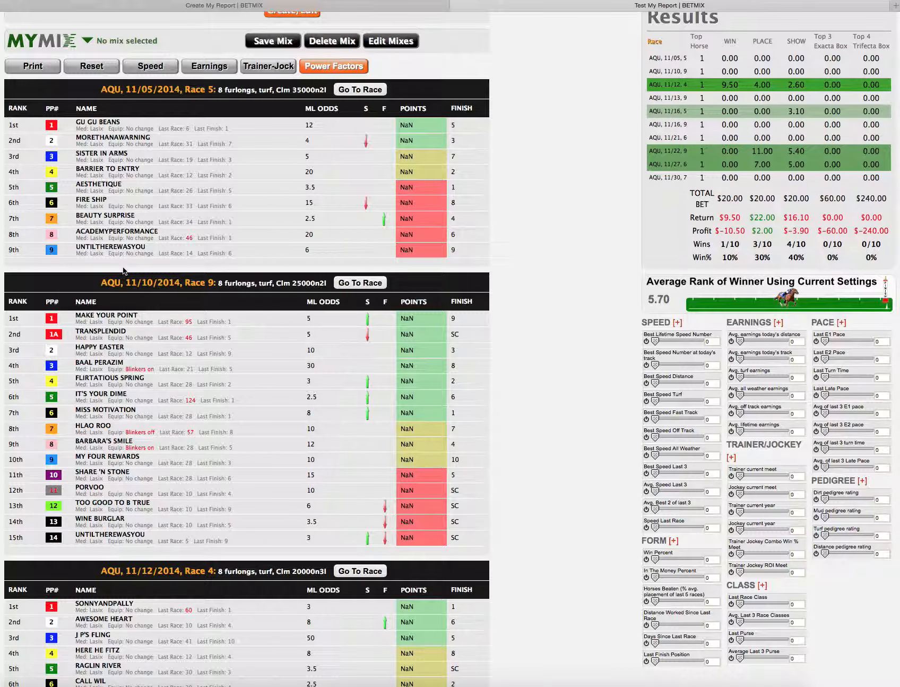
Weight Speed Last Race at 28 and Last Finish Position at 26, trying other form factors in between
{"action": "mouse_move", "coordinate": [656, 527]}
{"action": "left_mouse_down"}
{"action": "mouse_move", "coordinate": [676, 527]}
{"action": "mouse_move", "coordinate": [666, 528]}
{"action": "left_mouse_up"}
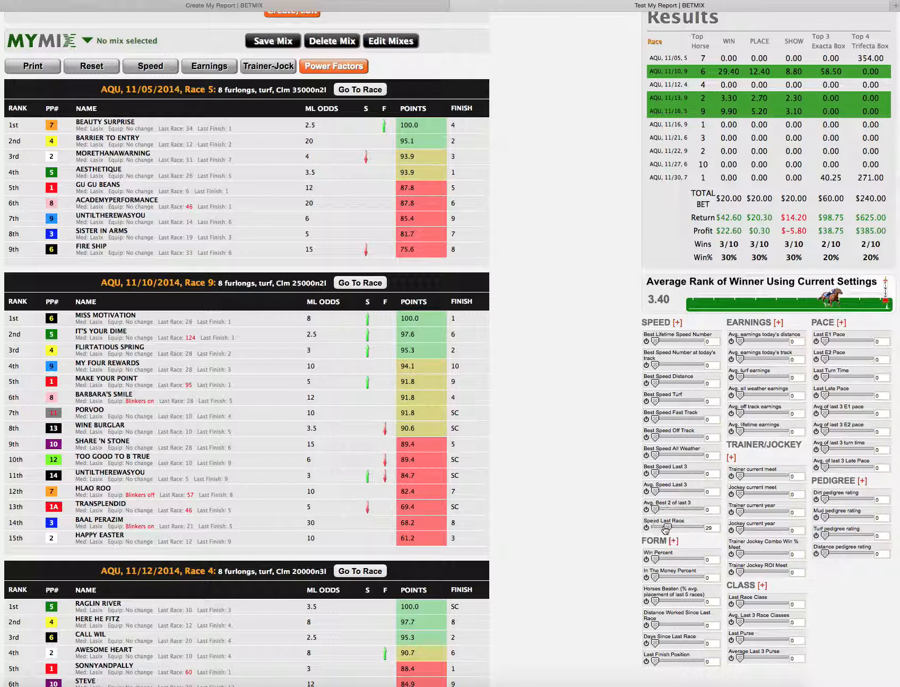
{"action": "left_click", "coordinate": [647, 527]}
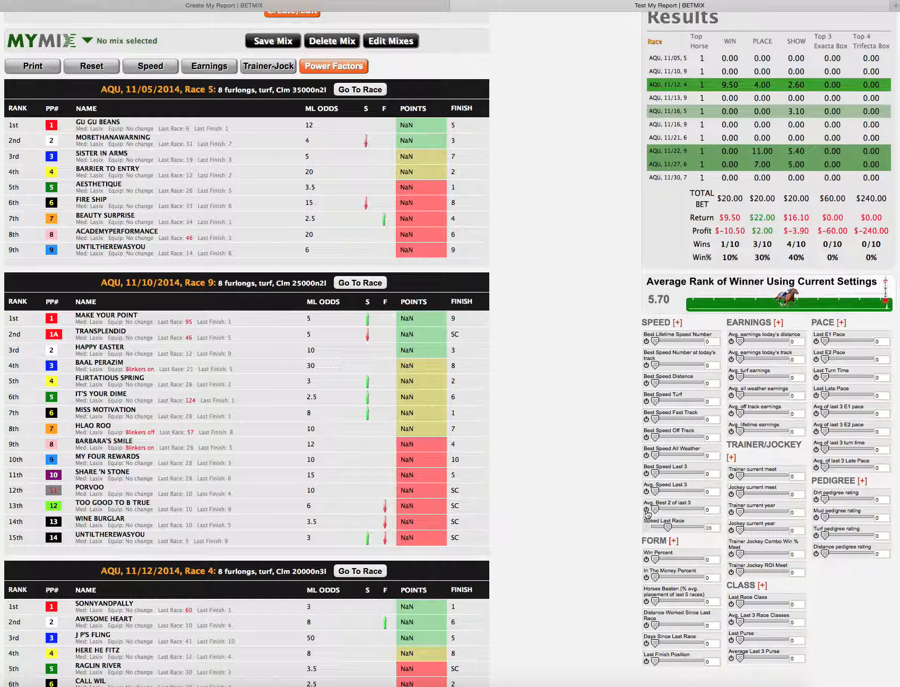
{"action": "mouse_move", "coordinate": [657, 563]}
{"action": "left_mouse_down"}
{"action": "mouse_move", "coordinate": [666, 559]}
{"action": "mouse_move", "coordinate": [651, 562]}
{"action": "left_mouse_up"}
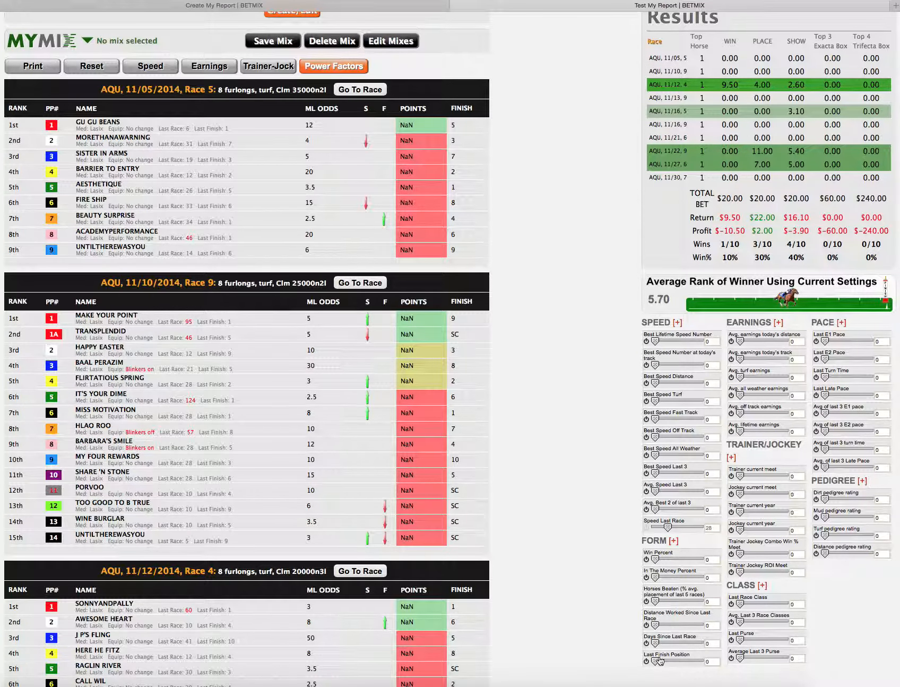
{"action": "left_click_drag", "start_coordinate": [655, 661], "coordinate": [662, 662]}
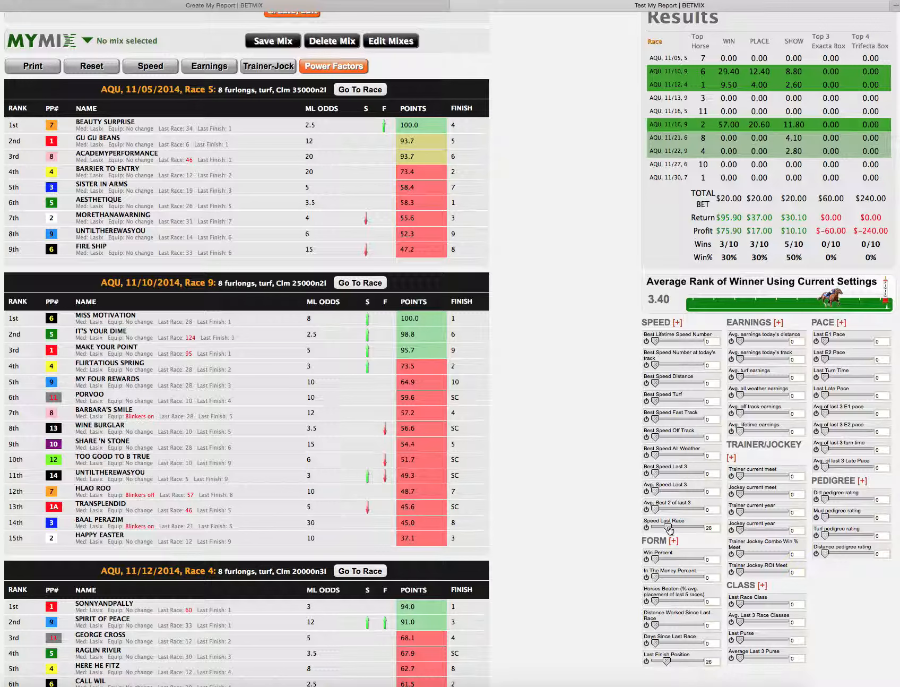
Set Speed Last Race and Last Finish Position to 20 each, checking the results with Speed Last Race switched off and on
{"action": "left_click_drag", "start_coordinate": [669, 529], "coordinate": [670, 529]}
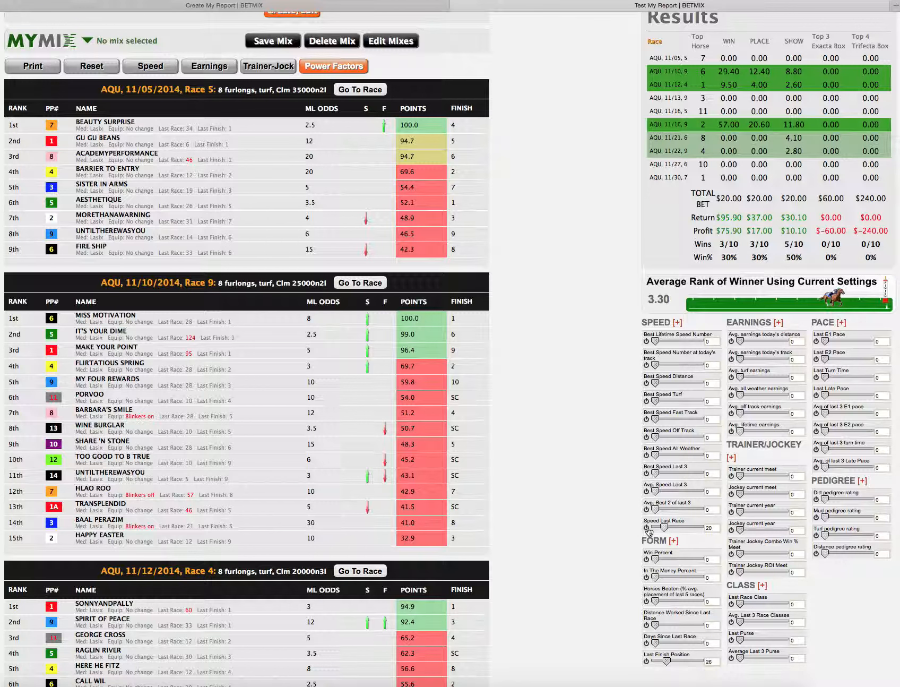
{"action": "left_click", "coordinate": [647, 528]}
{"action": "left_click", "coordinate": [647, 527]}
{"action": "left_click_drag", "start_coordinate": [668, 662], "coordinate": [667, 666]}
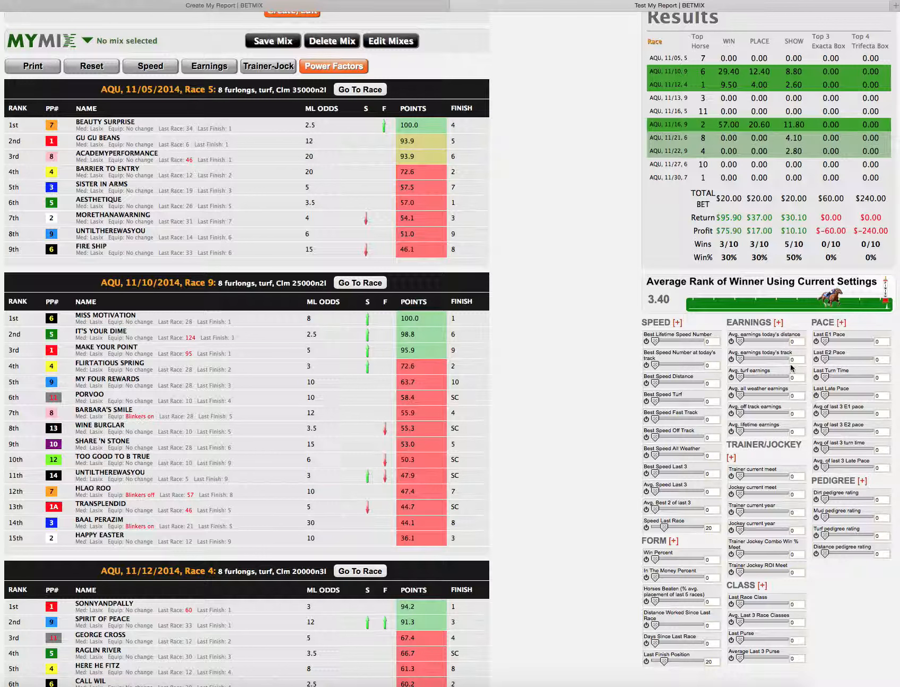
Set Avg. earnings today's track, Jockey current year and Trainer Jockey ROI Meet to 20 each
{"action": "left_click", "coordinate": [741, 359]}
{"action": "left_click_drag", "start_coordinate": [742, 361], "coordinate": [750, 361]}
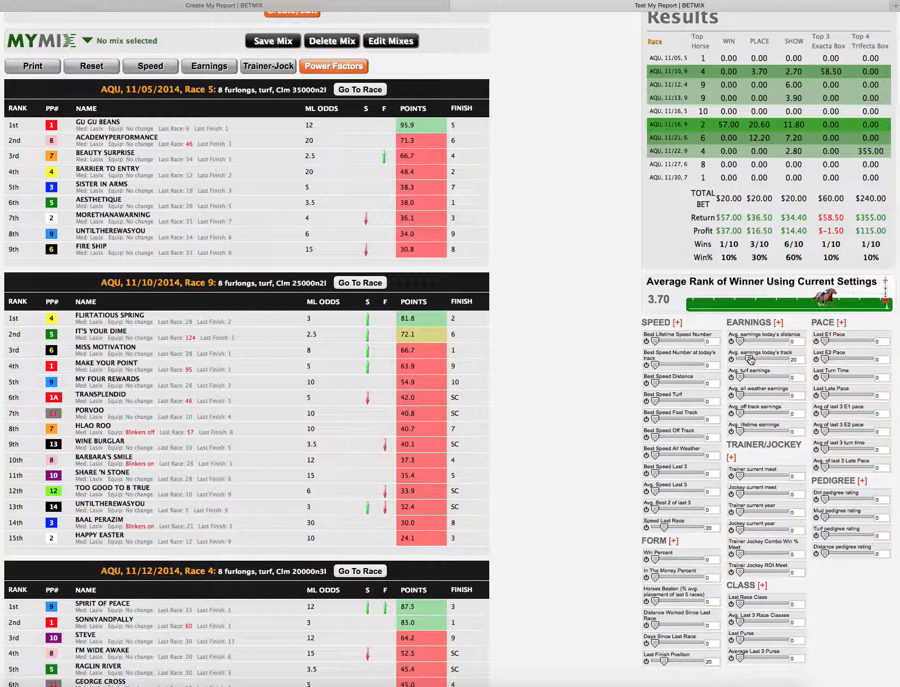
{"action": "left_click", "coordinate": [742, 531]}
{"action": "left_click_drag", "start_coordinate": [743, 533], "coordinate": [754, 534]}
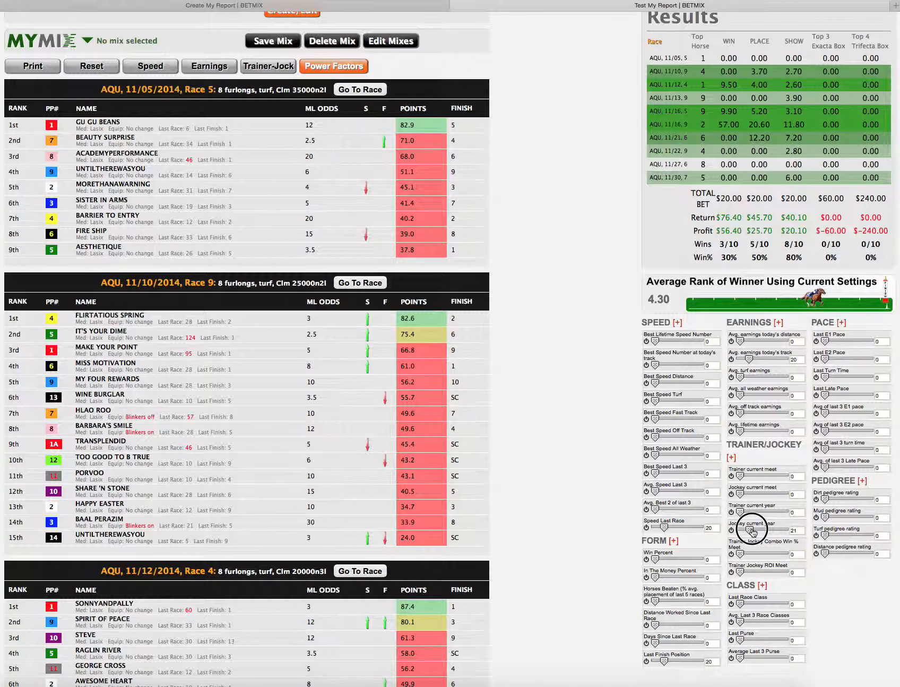
{"action": "left_click_drag", "start_coordinate": [751, 532], "coordinate": [748, 573]}
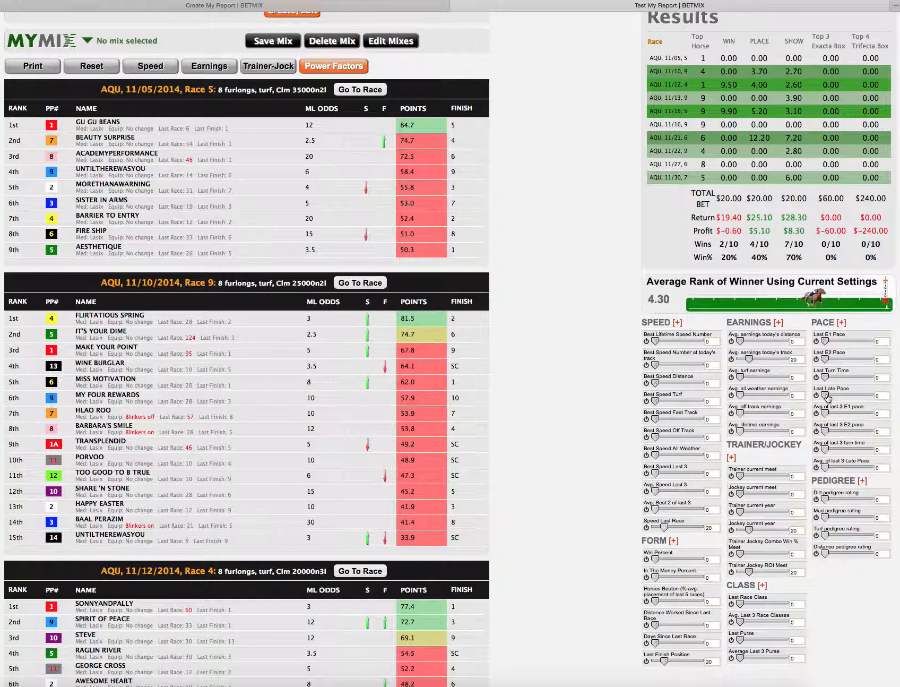
Set Last Turn Time, Last Late Pace and the last-3 averages for E1, E2, turn time and Late Pace to 20 each
{"action": "mouse_move", "coordinate": [825, 377]}
{"action": "left_mouse_down"}
{"action": "mouse_move", "coordinate": [835, 376]}
{"action": "mouse_move", "coordinate": [828, 396]}
{"action": "mouse_move", "coordinate": [837, 395]}
{"action": "left_mouse_up"}
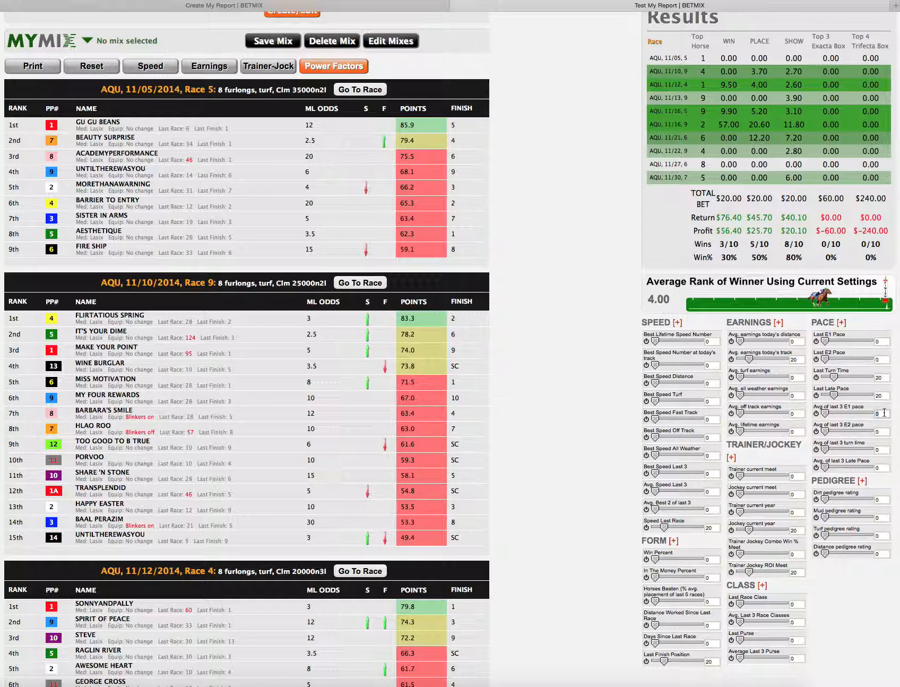
{"action": "left_click", "coordinate": [884, 428]}
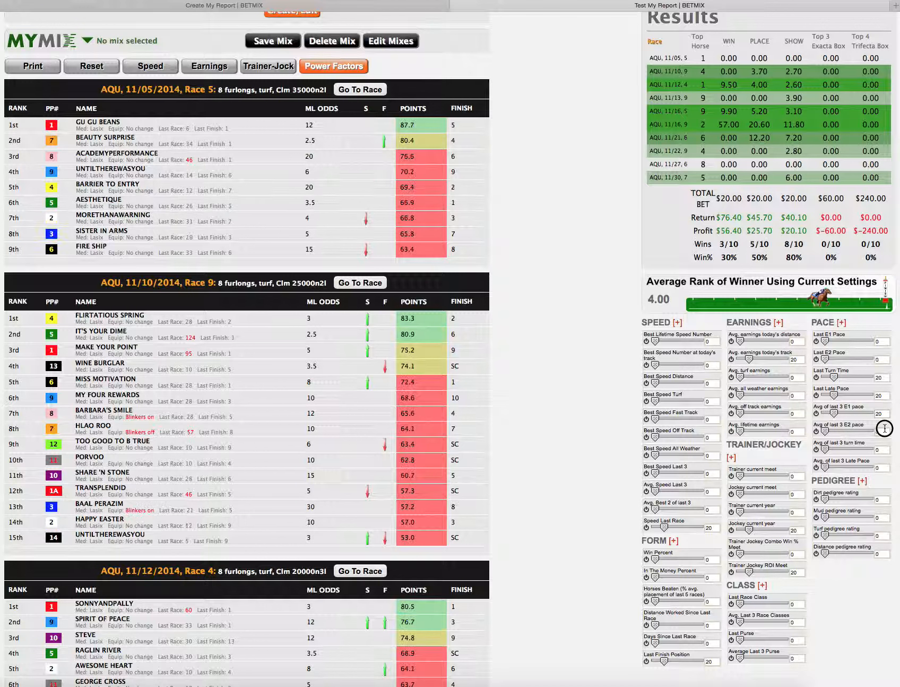
{"action": "left_click", "coordinate": [881, 449]}
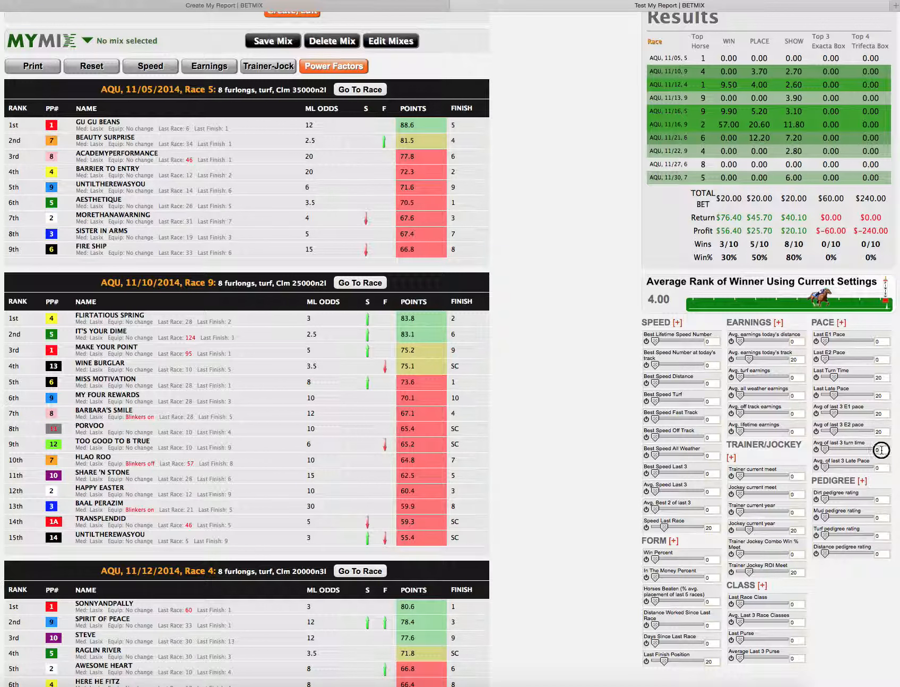
{"action": "left_click", "coordinate": [884, 468]}
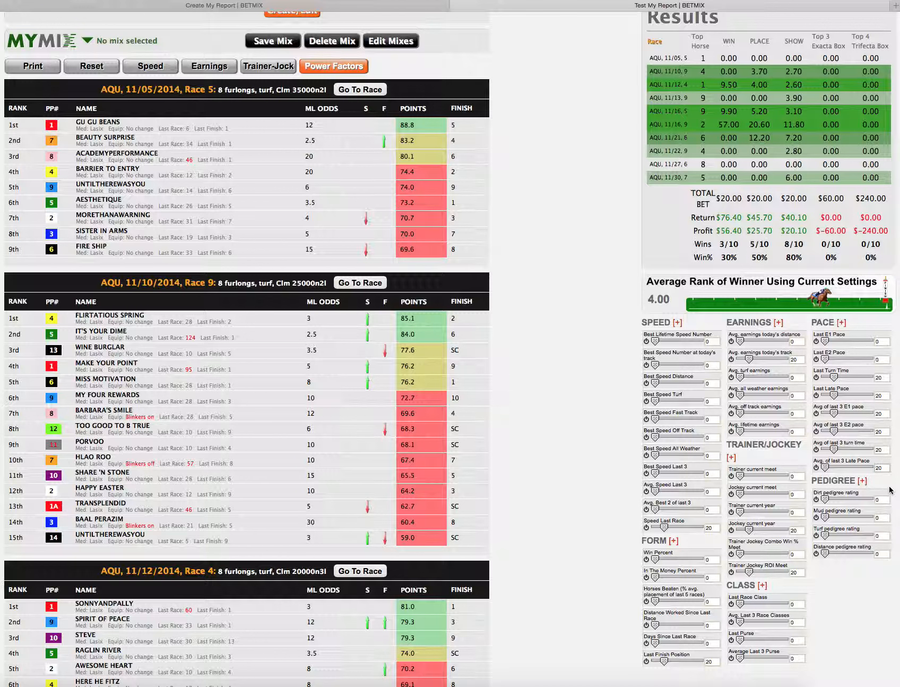
{"action": "left_click", "coordinate": [887, 487]}
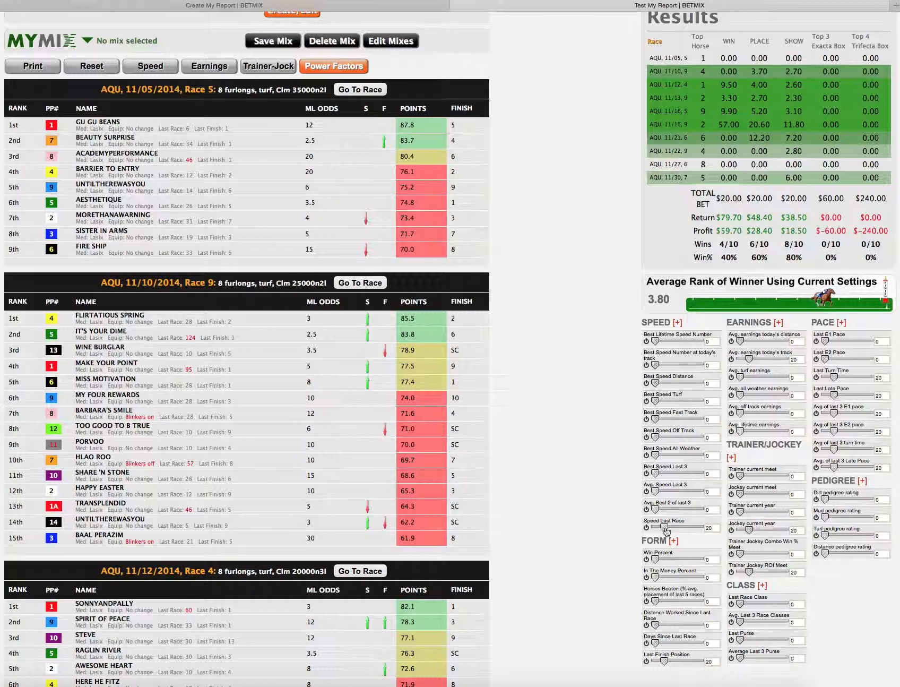
Raise Speed Last Race to 45, Last Finish Position to 42 and Avg. earnings today's track to 76
{"action": "mouse_move", "coordinate": [666, 531]}
{"action": "left_mouse_down"}
{"action": "mouse_move", "coordinate": [681, 527]}
{"action": "mouse_move", "coordinate": [675, 521]}
{"action": "left_mouse_up"}
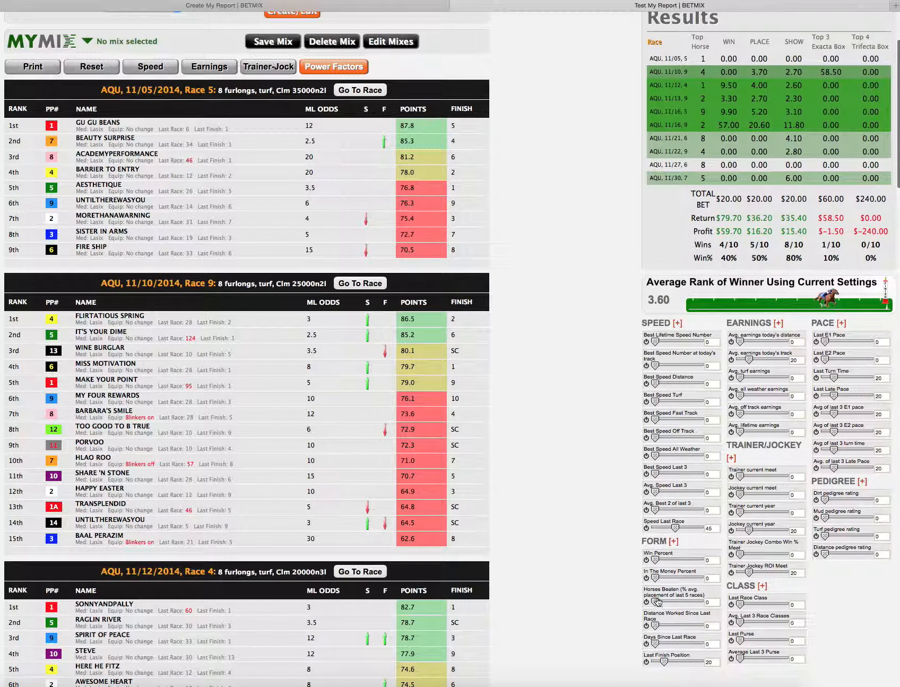
{"action": "left_click", "coordinate": [663, 662]}
{"action": "mouse_move", "coordinate": [664, 662]}
{"action": "left_mouse_down"}
{"action": "mouse_move", "coordinate": [696, 661]}
{"action": "mouse_move", "coordinate": [674, 662]}
{"action": "left_mouse_up"}
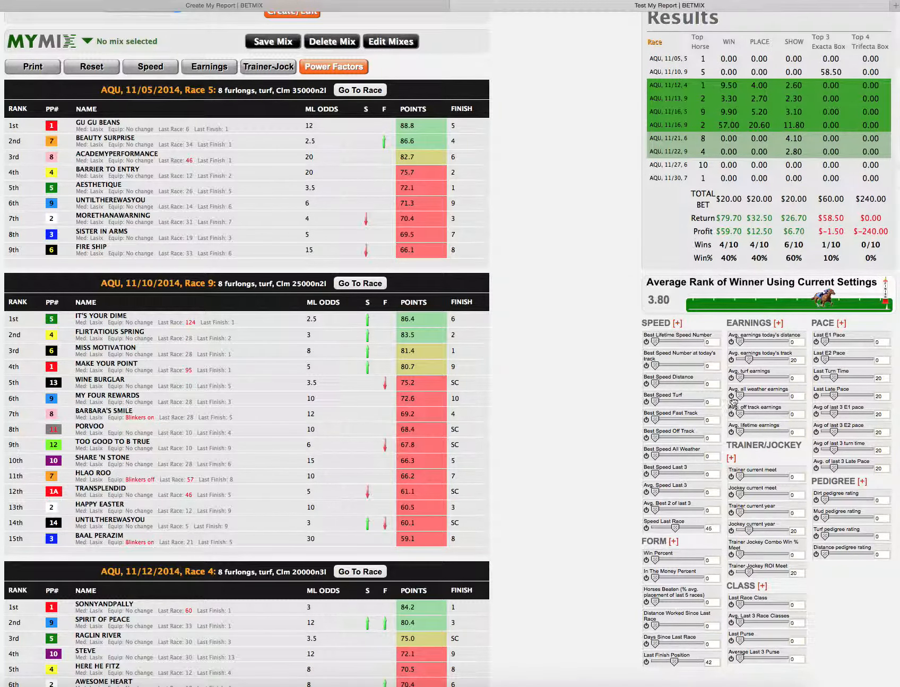
{"action": "left_click_drag", "start_coordinate": [749, 360], "coordinate": [775, 354]}
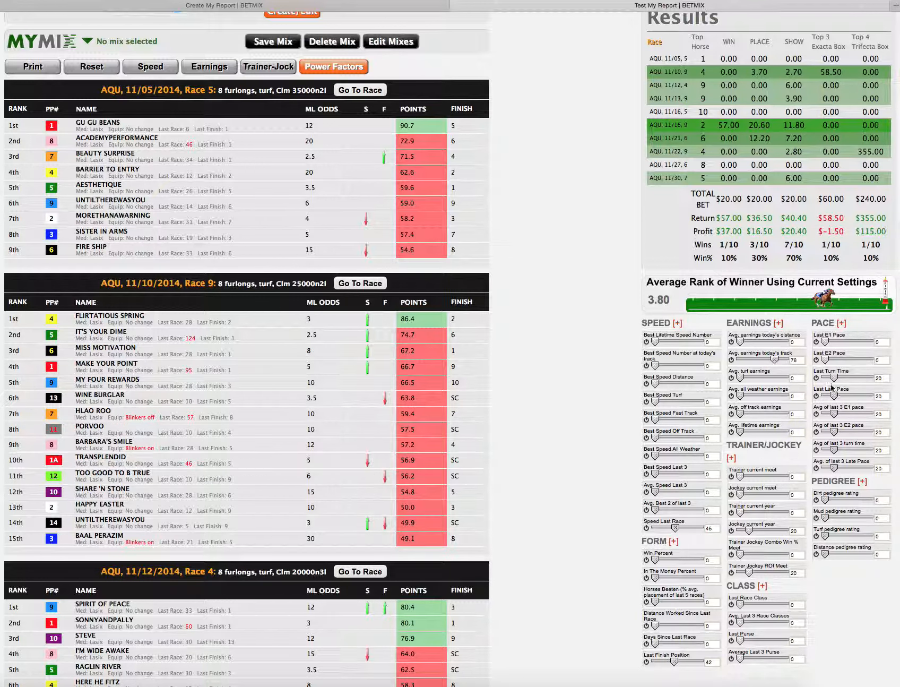
Raise the pace weights: Last Turn Time 41, Last Late Pace 78, last-3 averages E1 26, E2 27, turn time 26, Late Pace 36
{"action": "left_click_drag", "start_coordinate": [836, 381], "coordinate": [850, 443]}
{"action": "mouse_move", "coordinate": [835, 451]}
{"action": "left_mouse_down"}
{"action": "mouse_move", "coordinate": [854, 446]}
{"action": "mouse_move", "coordinate": [838, 450]}
{"action": "mouse_move", "coordinate": [860, 462]}
{"action": "mouse_move", "coordinate": [839, 467]}
{"action": "left_mouse_up"}
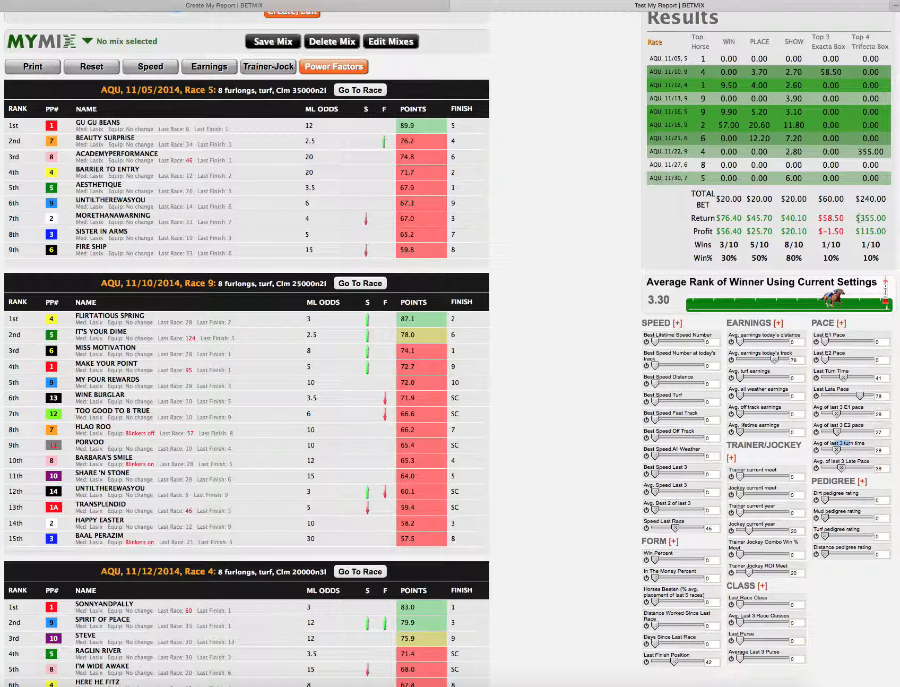
{"action": "left_click", "coordinate": [716, 218]}
Examine each race's ranked horses, comparing their points and morning-line odds with the actual finish positions
{"action": "scroll", "coordinate": [440, 141], "scroll_direction": "up", "scroll_amount": 3}
{"action": "scroll", "coordinate": [403, 154], "scroll_direction": "down", "scroll_amount": 2}
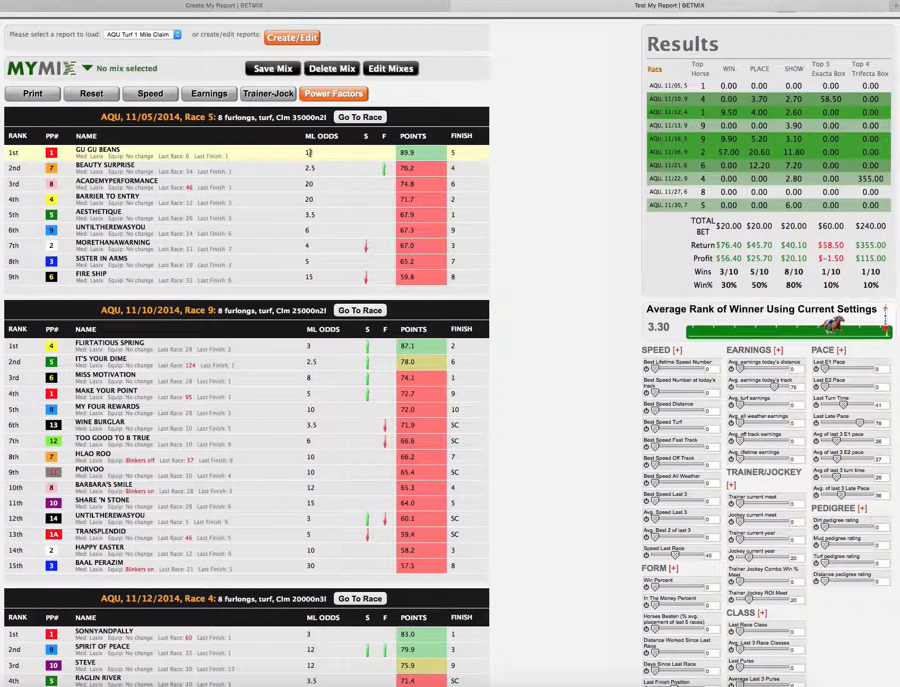
{"action": "scroll", "coordinate": [451, 334], "scroll_direction": "down", "scroll_amount": 3}
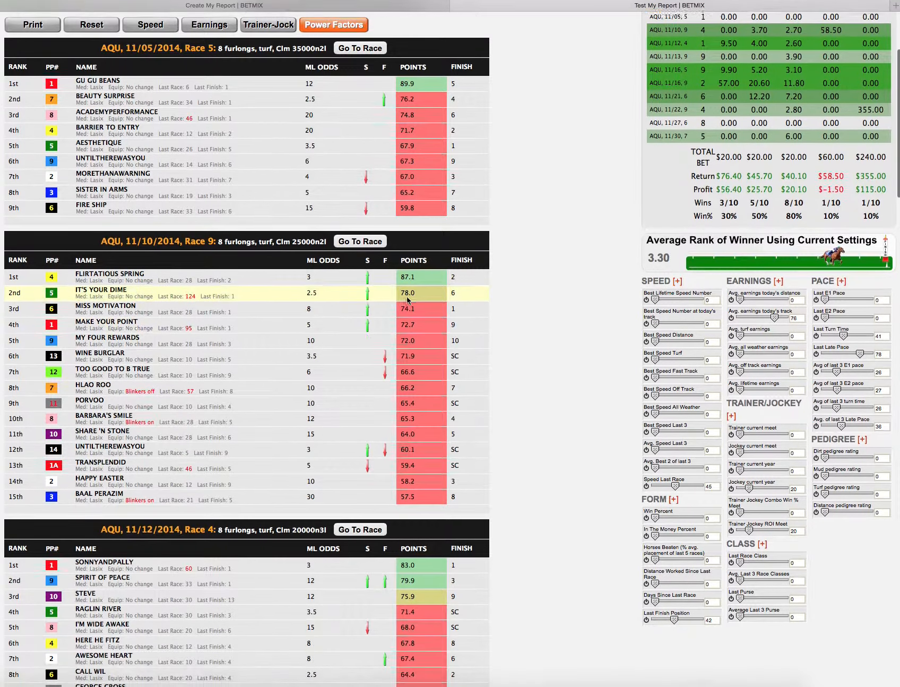
{"action": "scroll", "coordinate": [455, 274], "scroll_direction": "down", "scroll_amount": 10}
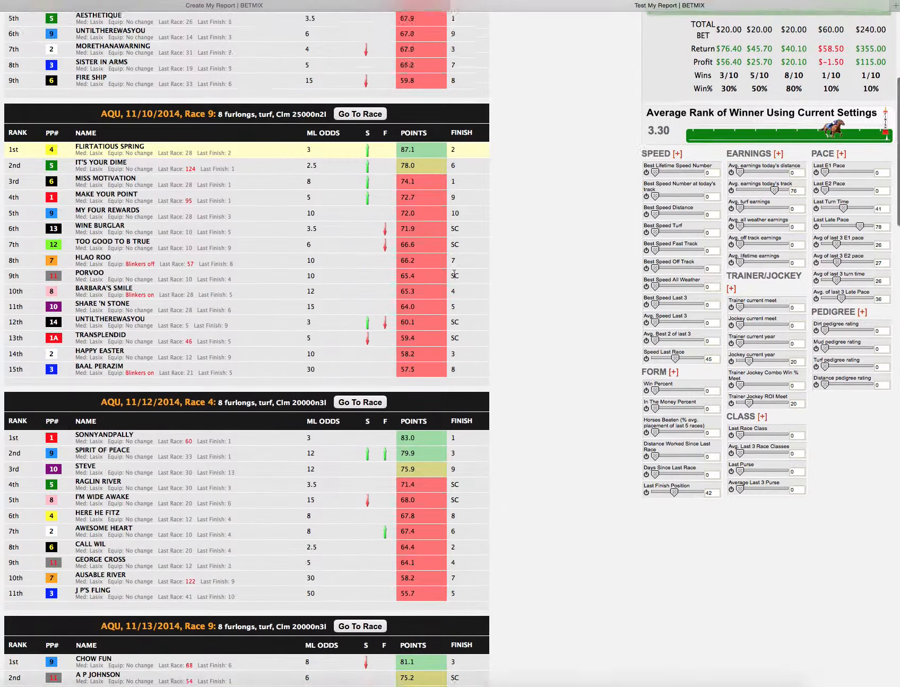
{"action": "scroll", "coordinate": [456, 310], "scroll_direction": "down", "scroll_amount": 8}
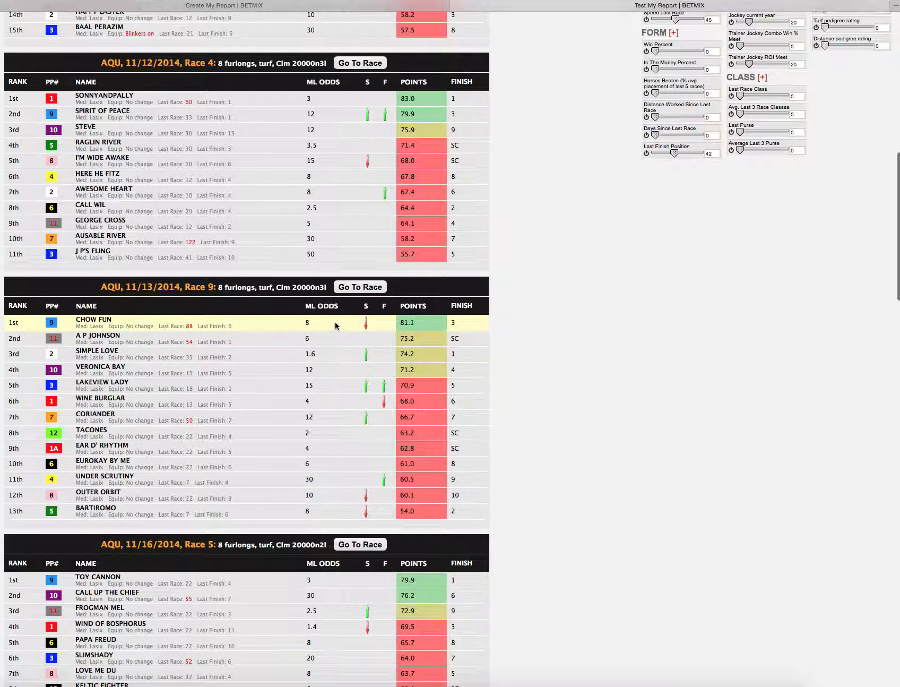
{"action": "scroll", "coordinate": [448, 372], "scroll_direction": "down", "scroll_amount": 6}
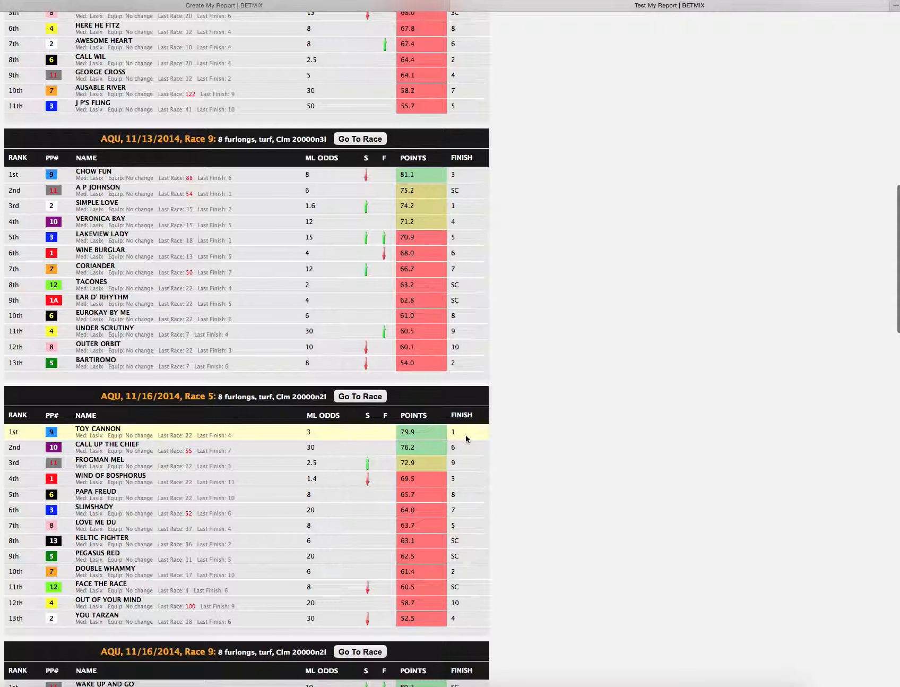
{"action": "scroll", "coordinate": [462, 435], "scroll_direction": "down", "scroll_amount": 11}
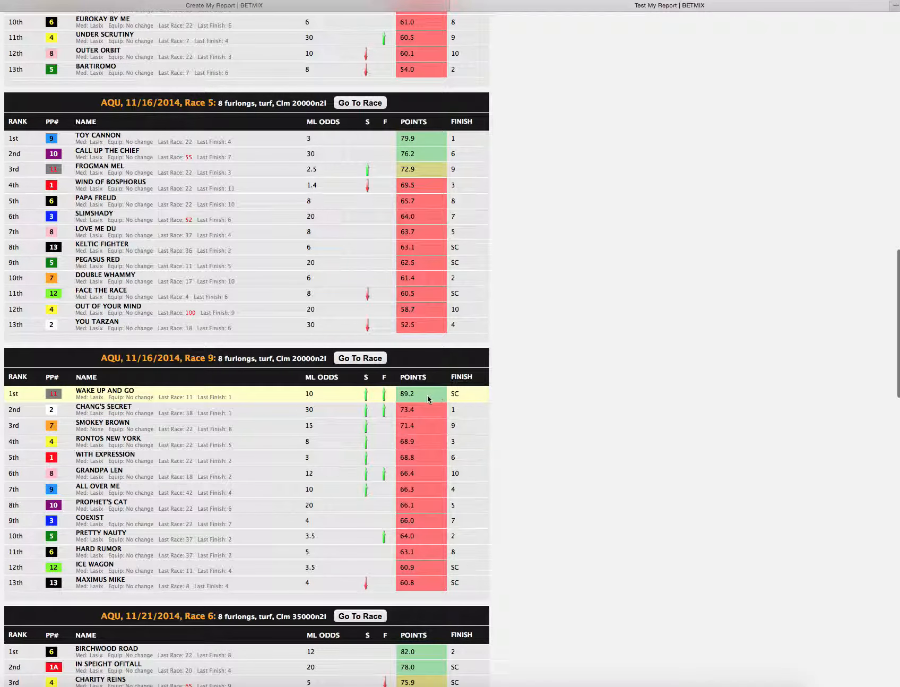
{"action": "double_click", "coordinate": [455, 409]}
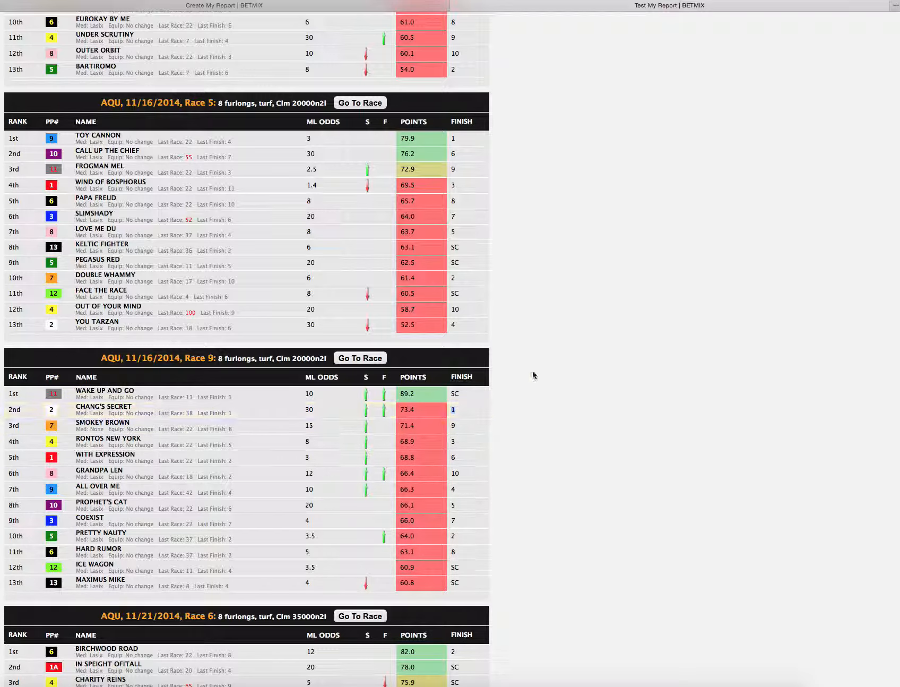
{"action": "scroll", "coordinate": [532, 373], "scroll_direction": "down", "scroll_amount": 20}
{"action": "scroll", "coordinate": [456, 390], "scroll_direction": "up", "scroll_amount": 20}
{"action": "scroll", "coordinate": [457, 390], "scroll_direction": "up", "scroll_amount": 20}
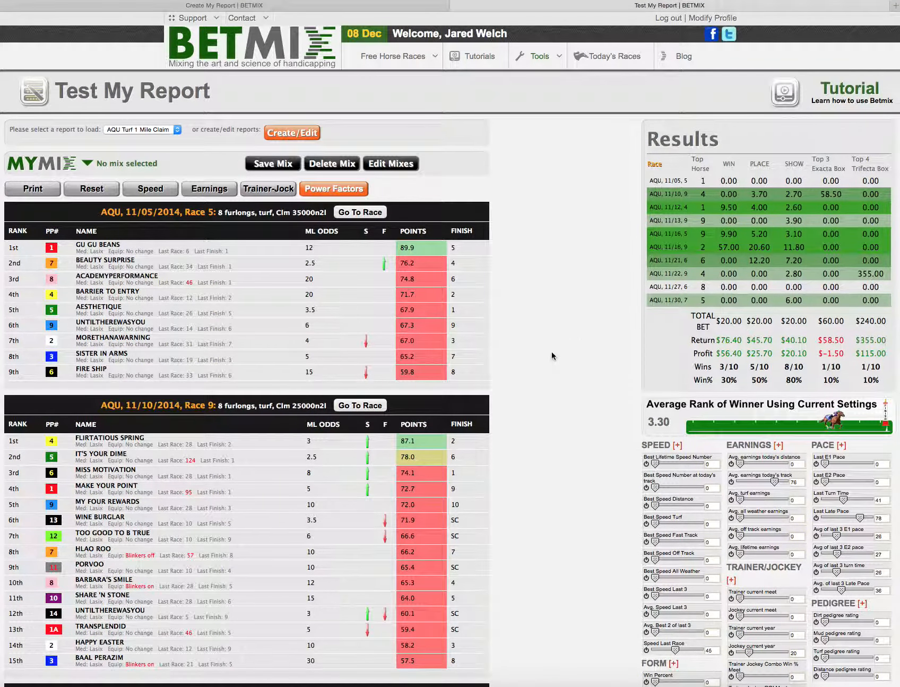
Save the current factor weights as a mix named "AQU Turf Mile Claim" and dismiss the confirmation
{"action": "left_click", "coordinate": [274, 164]}
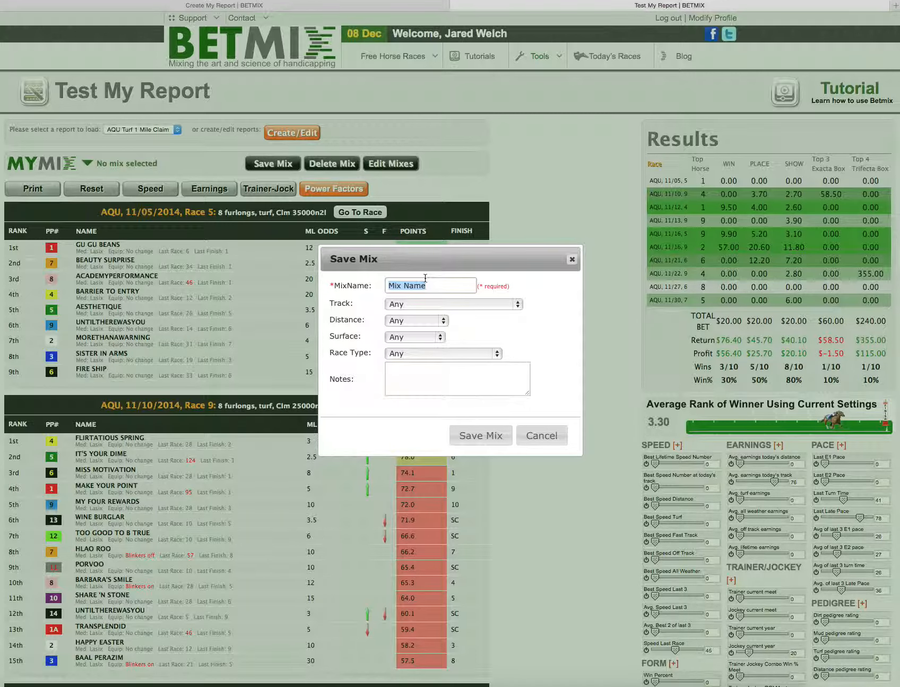
{"action": "type", "text": "AQU Turf Mile Claims"}
{"action": "left_click", "coordinate": [498, 442]}
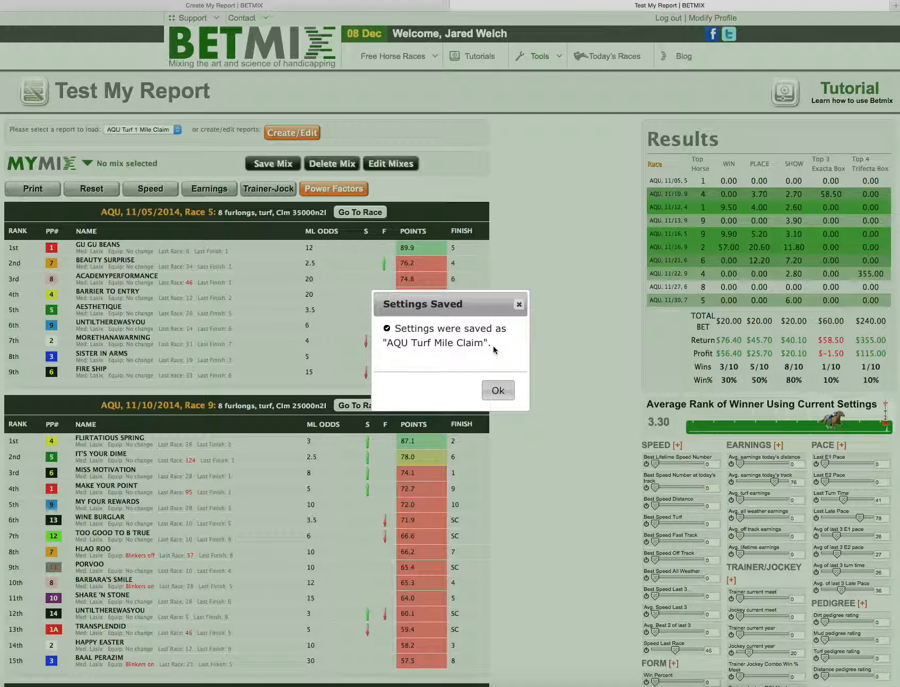
{"action": "left_click", "coordinate": [502, 397]}
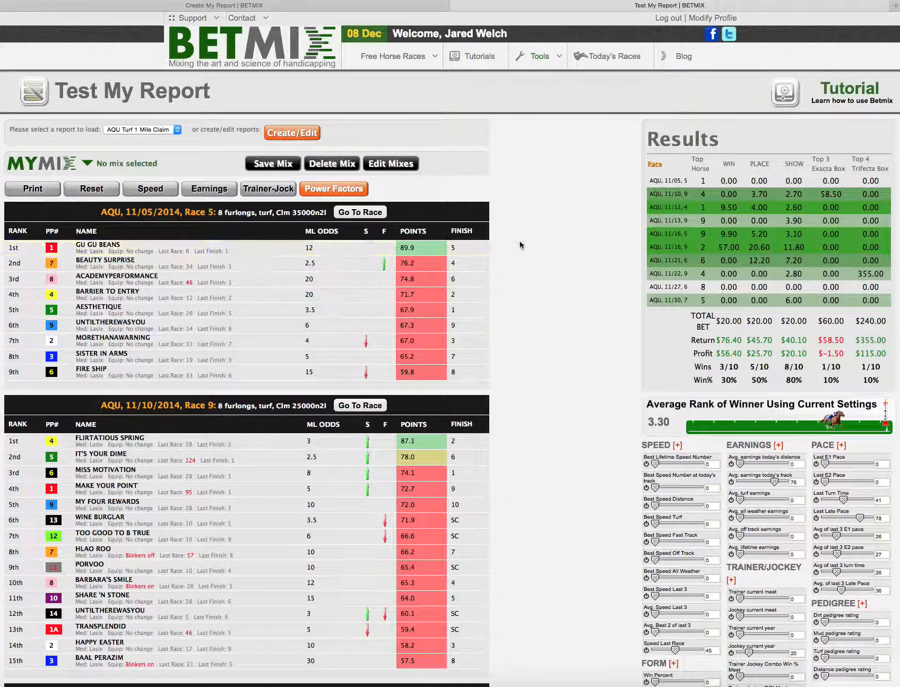